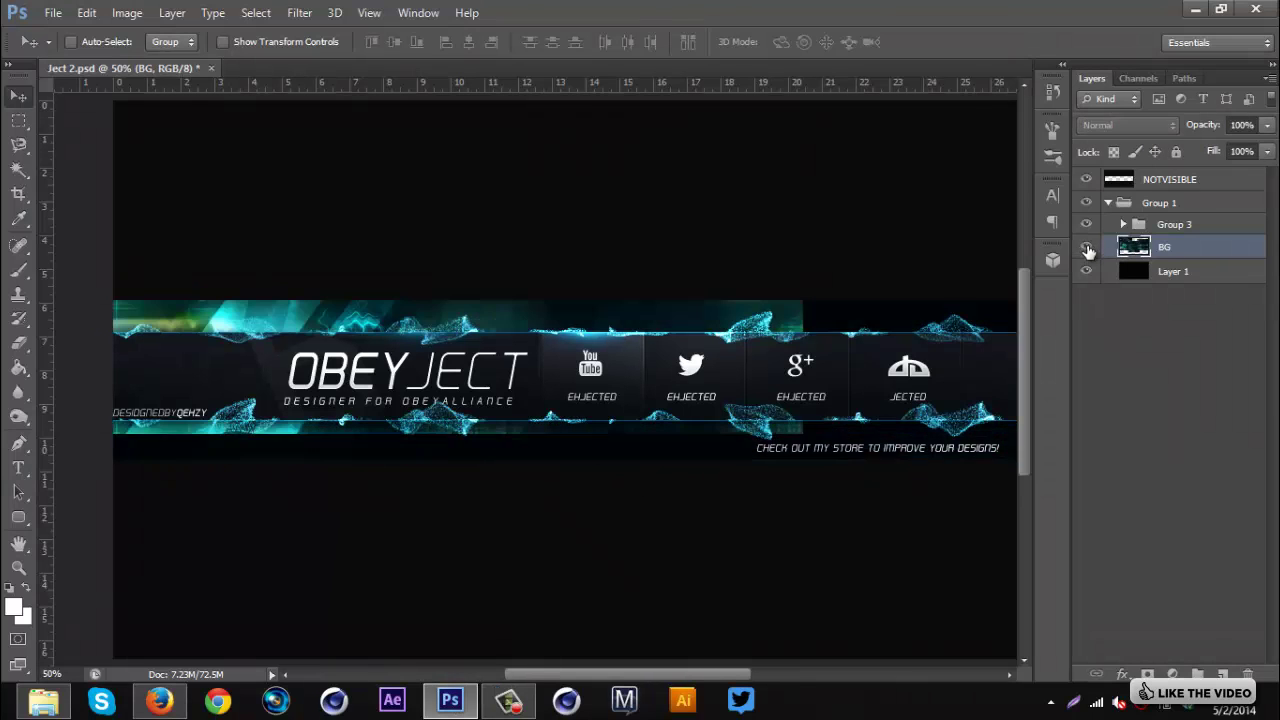
# Toggle the BG layer's visibility off and on twice to compare the banner
pyautogui.click(1087, 248)
pyautogui.click(1087, 248)
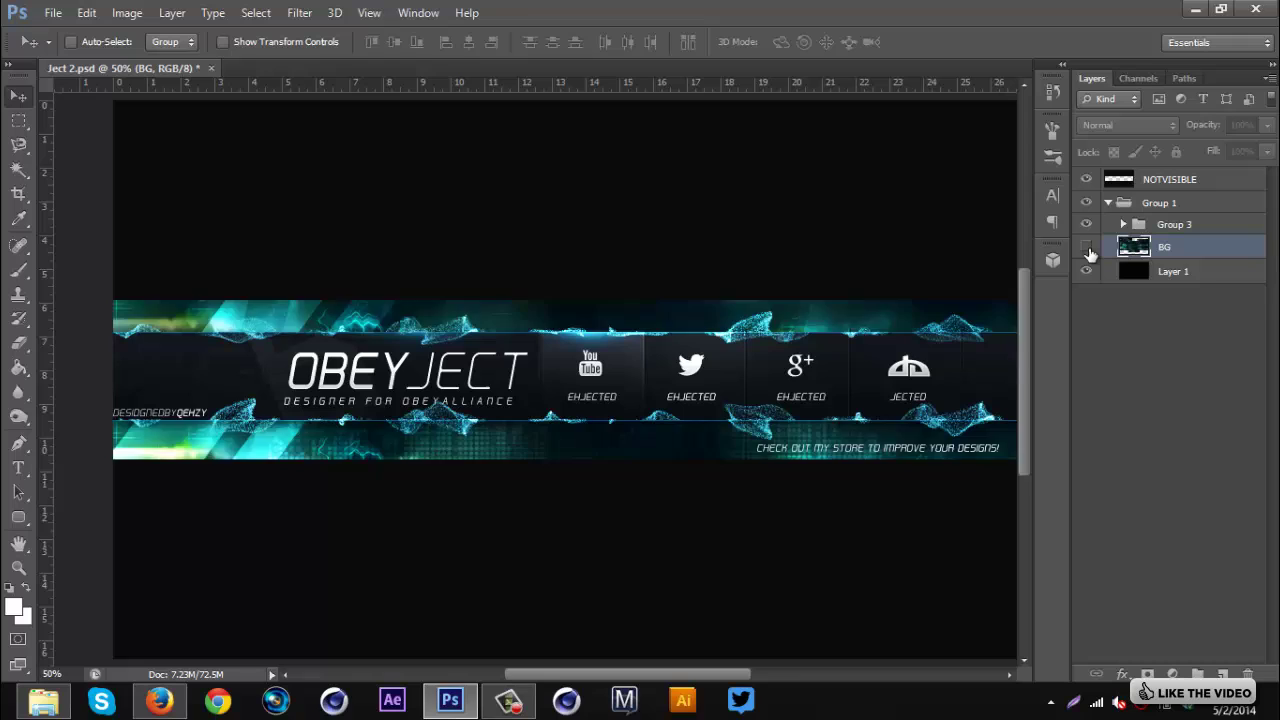
pyautogui.click(1087, 248)
pyautogui.click(1087, 248)
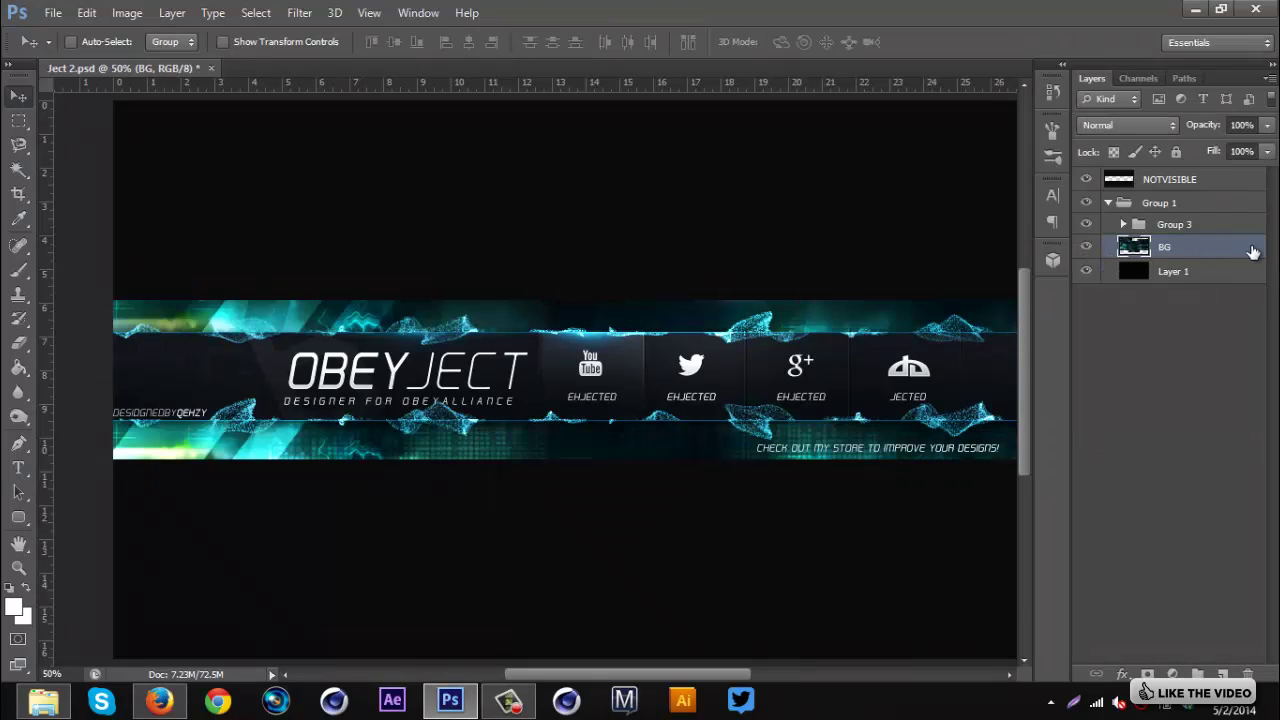
# Duplicate BG and apply a Mosaic pixelate filter with cell size 20 to the copy
pyautogui.hotkey('ctrl', 'j')
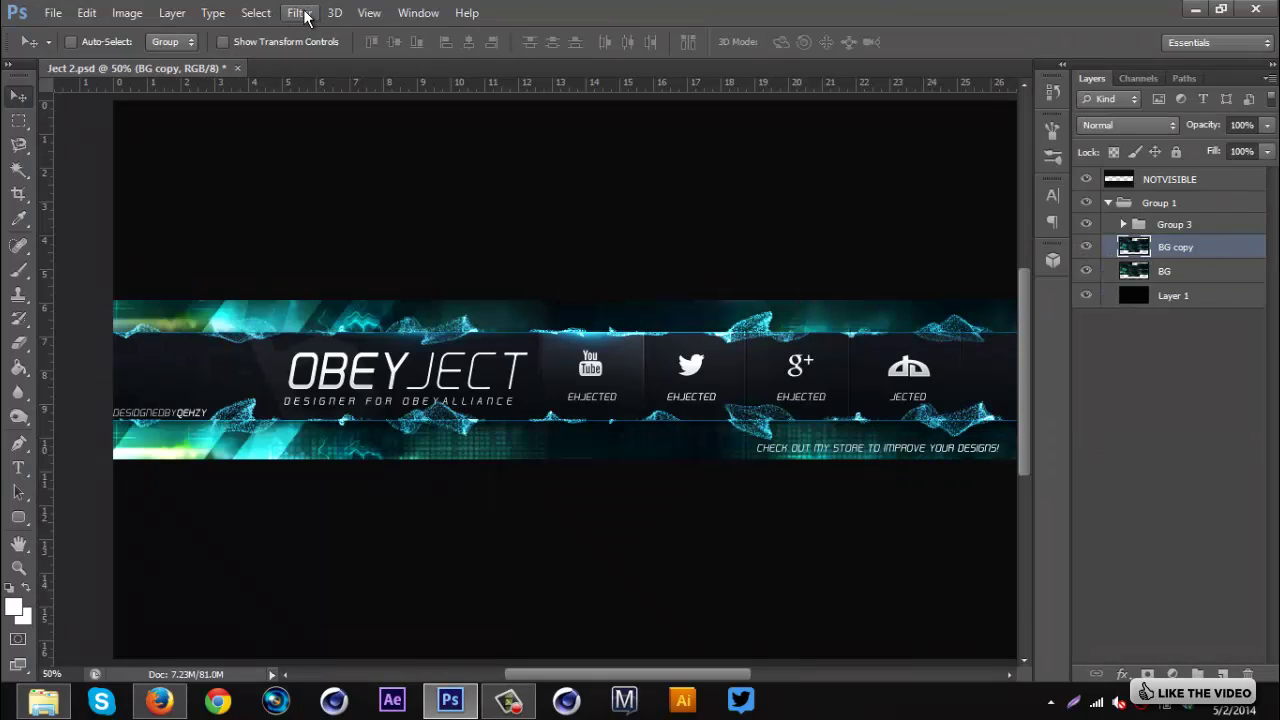
pyautogui.click(301, 14)
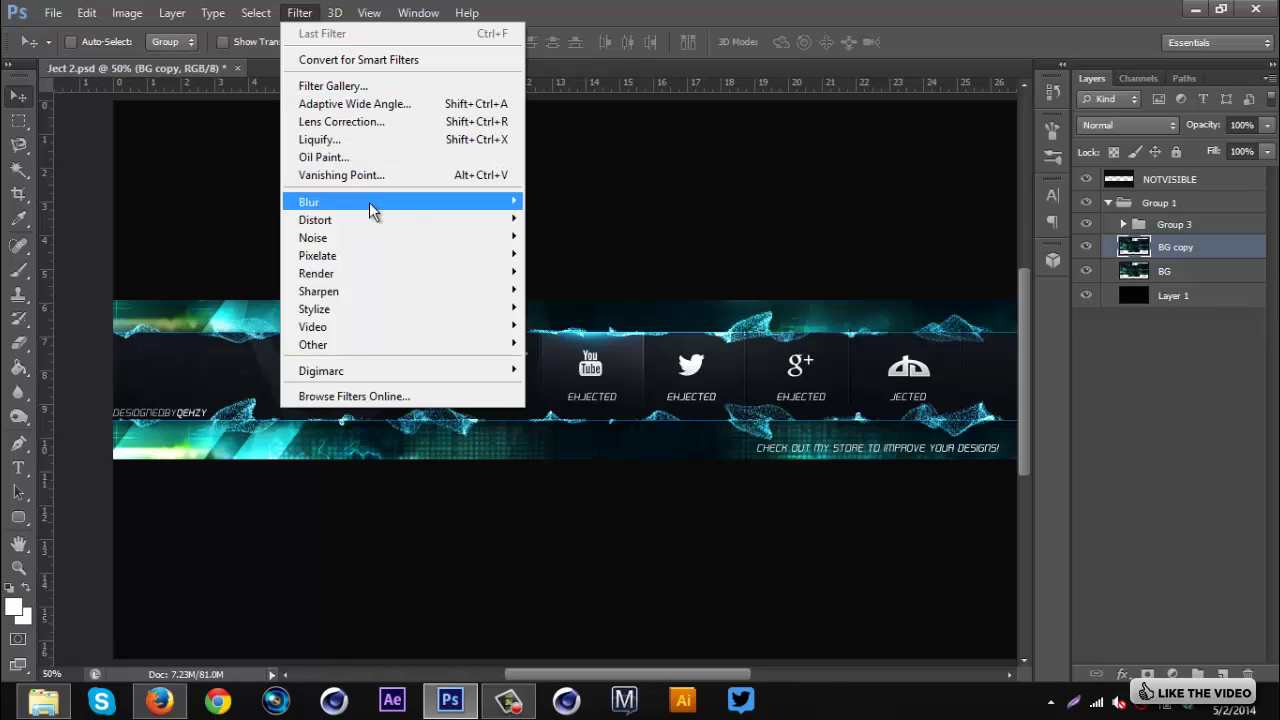
pyautogui.moveTo(415, 257)
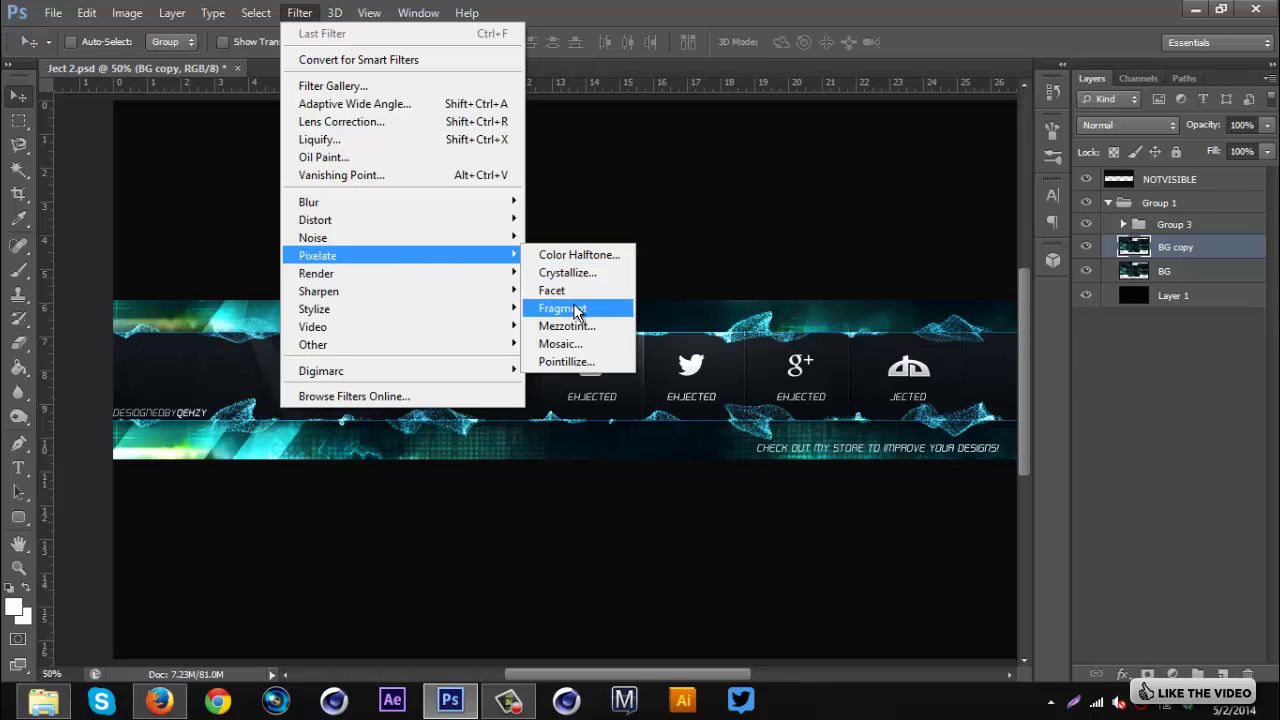
pyautogui.click(562, 343)
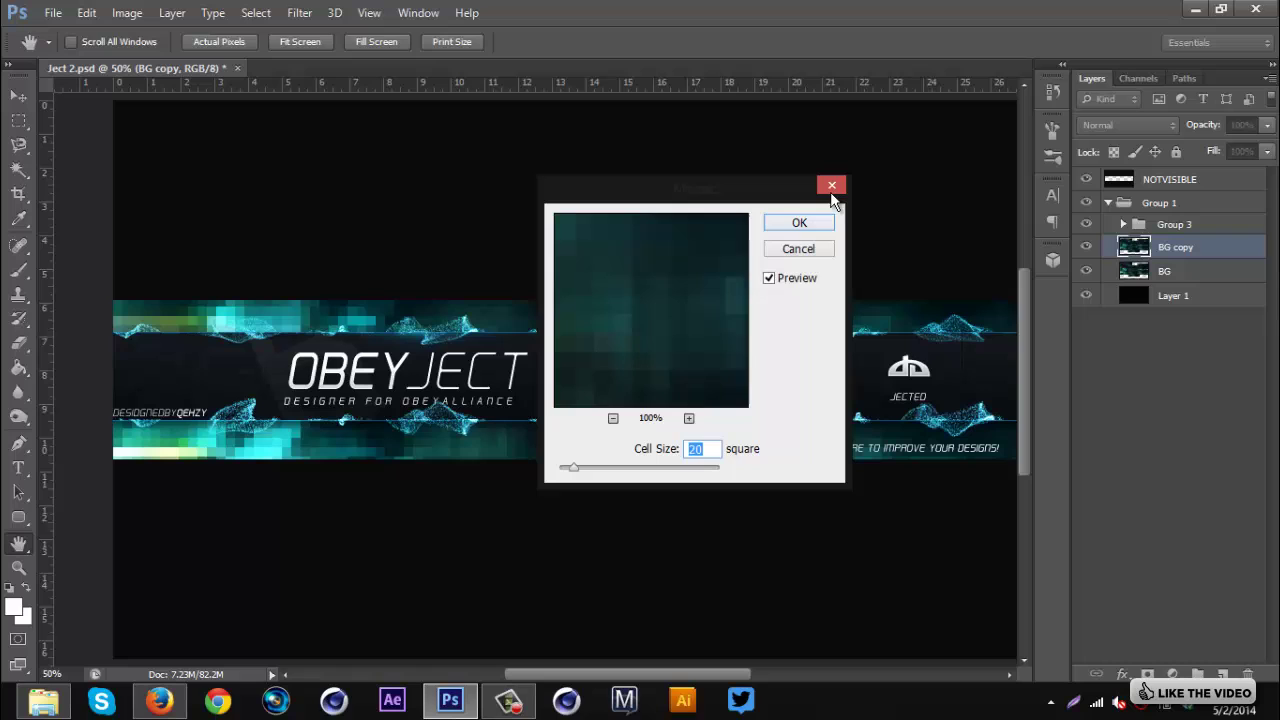
pyautogui.click(798, 224)
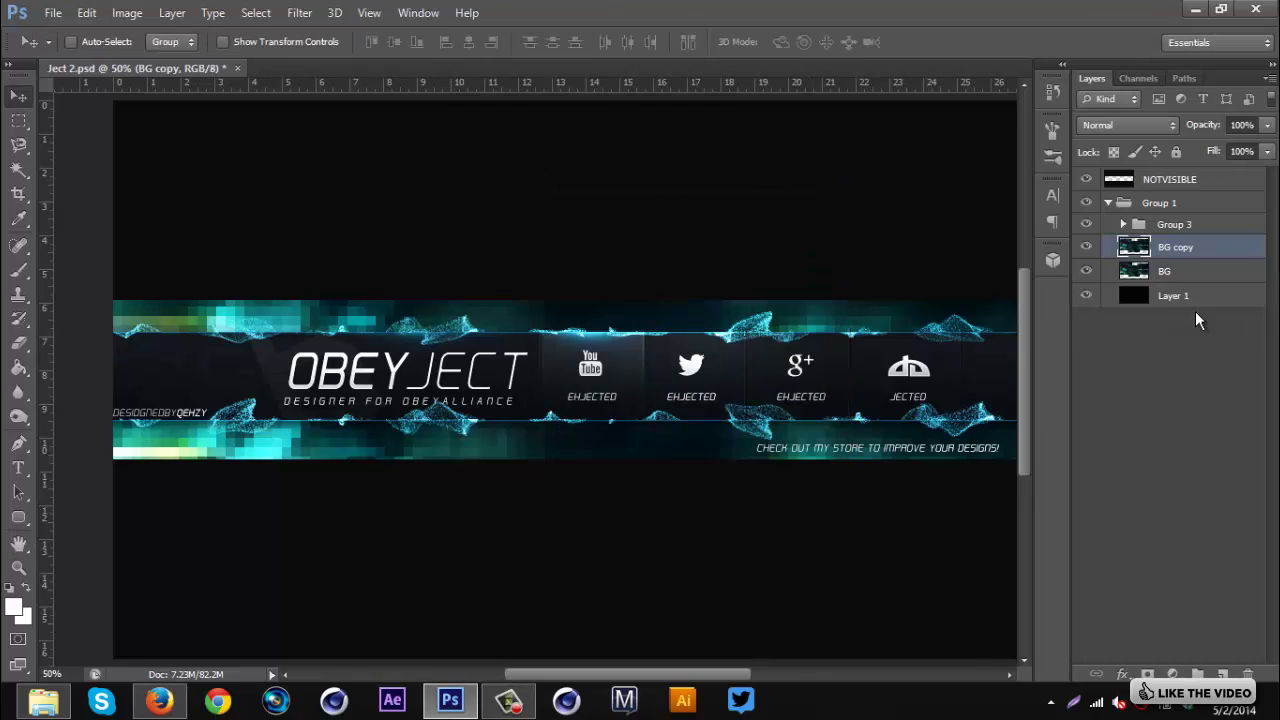
# Apply the Stylize Find Edges filter to the mosaic BG copy
pyautogui.click(301, 14)
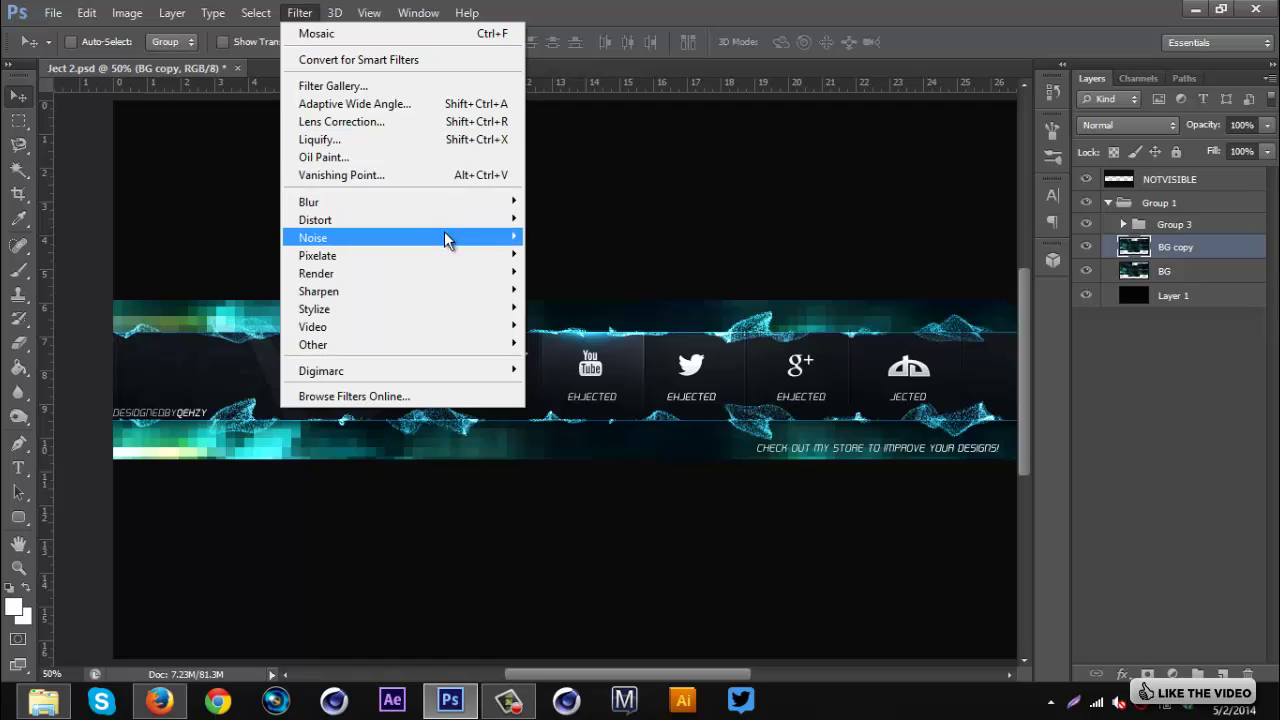
pyautogui.moveTo(410, 308)
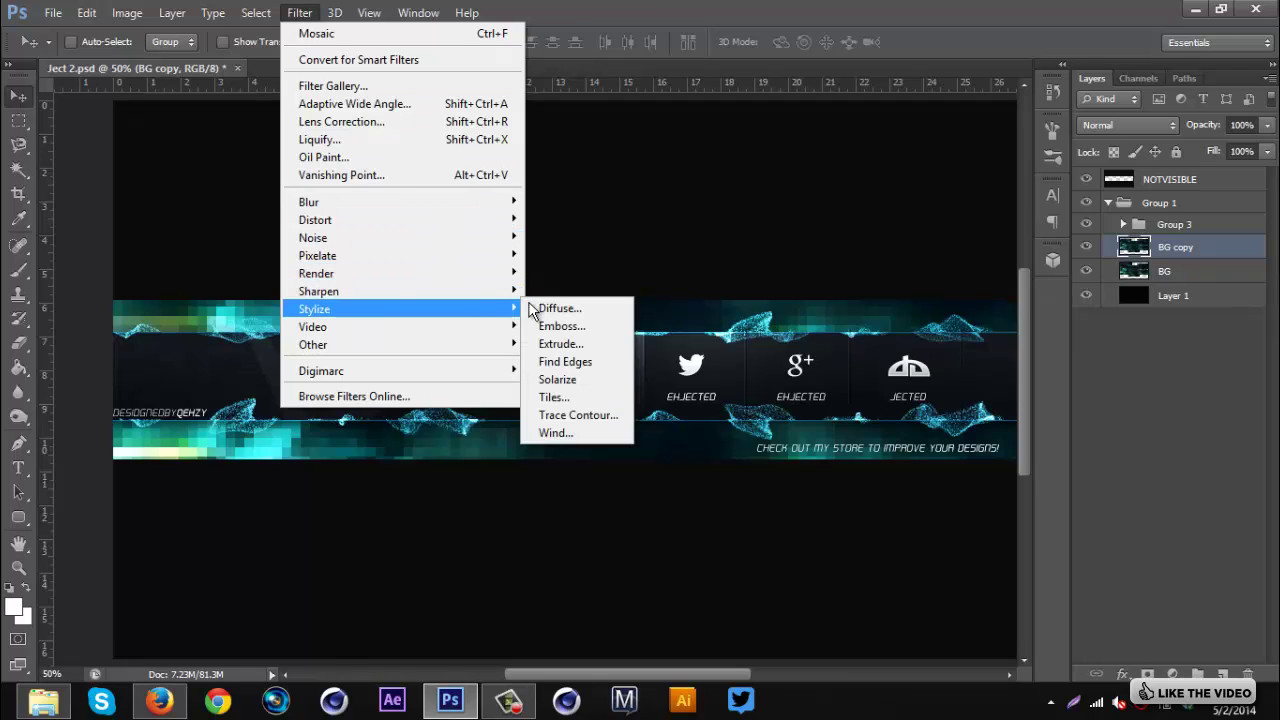
pyautogui.click(584, 370)
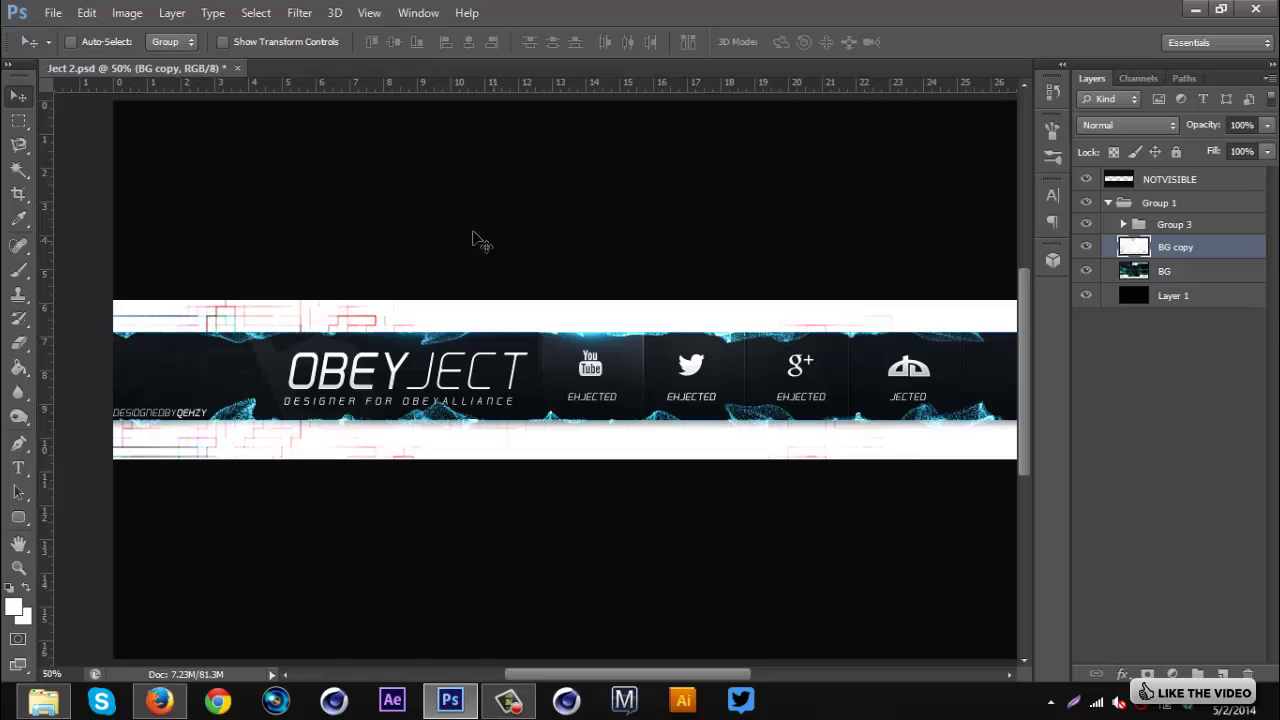
# Browse the menu bar to reach Image > Adjustments
pyautogui.click(172, 12)
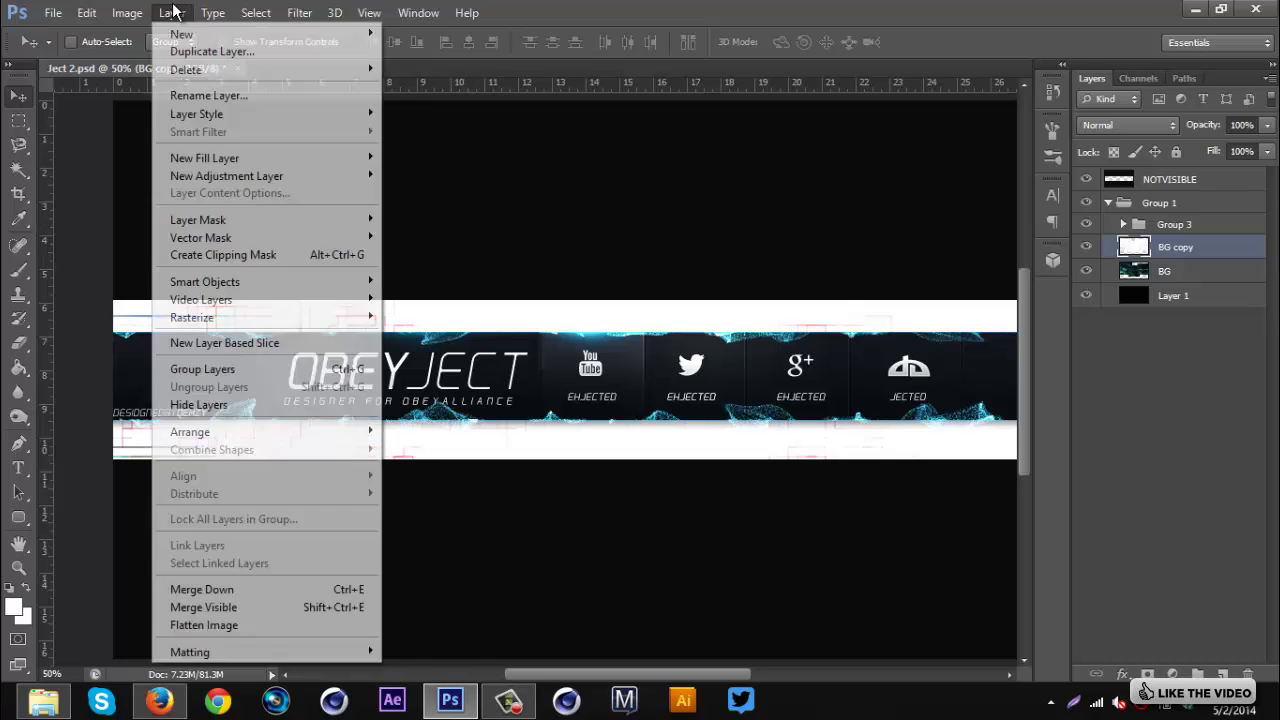
pyautogui.moveTo(217, 15)
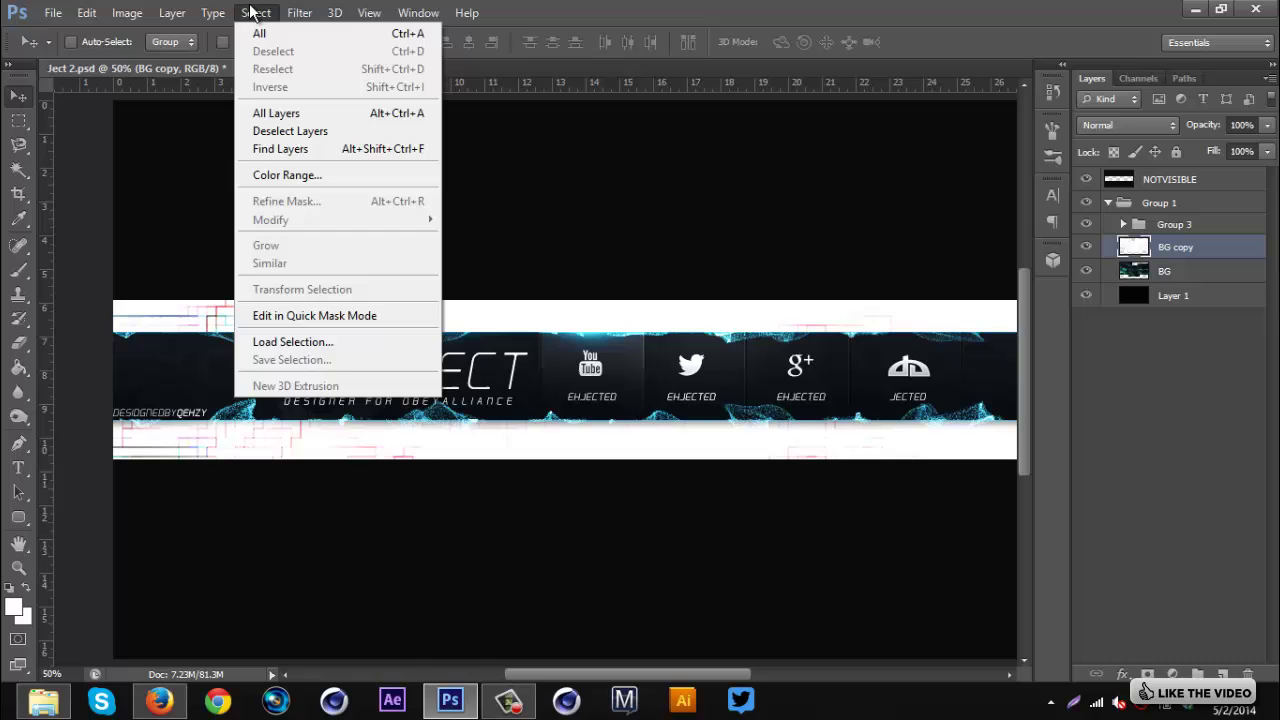
pyautogui.moveTo(292, 20)
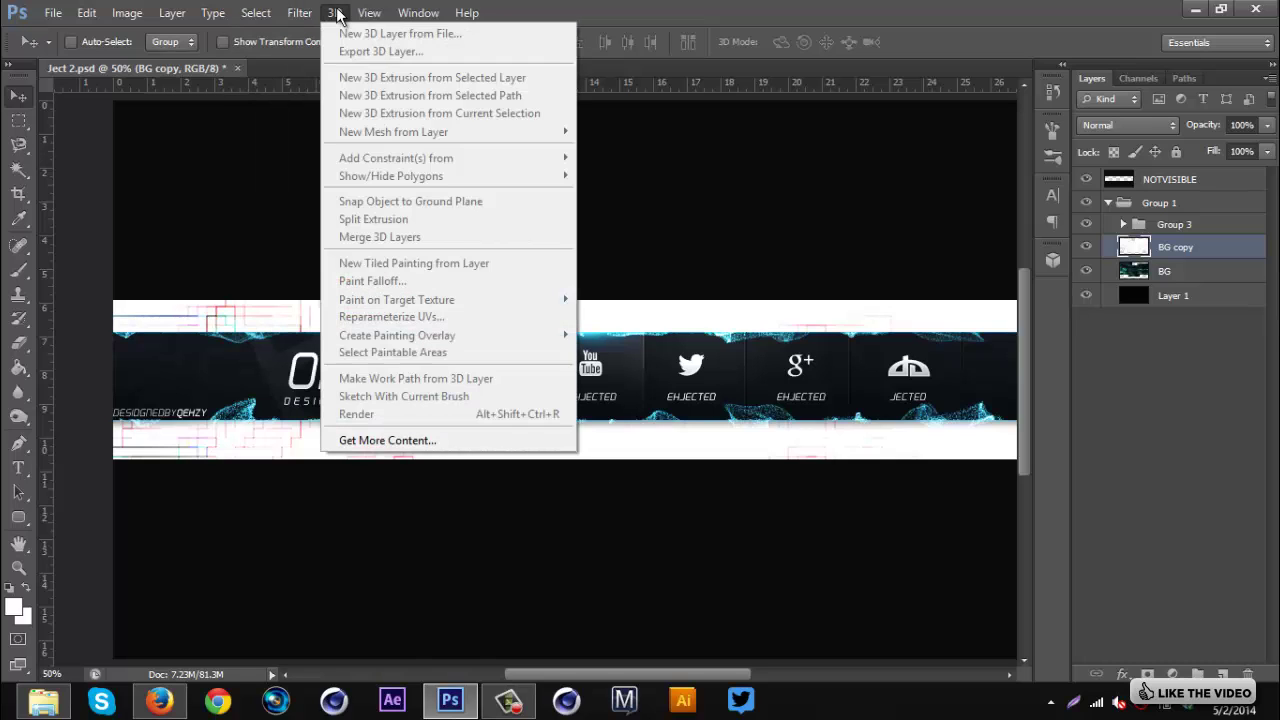
pyautogui.moveTo(369, 15)
pyautogui.moveTo(126, 12)
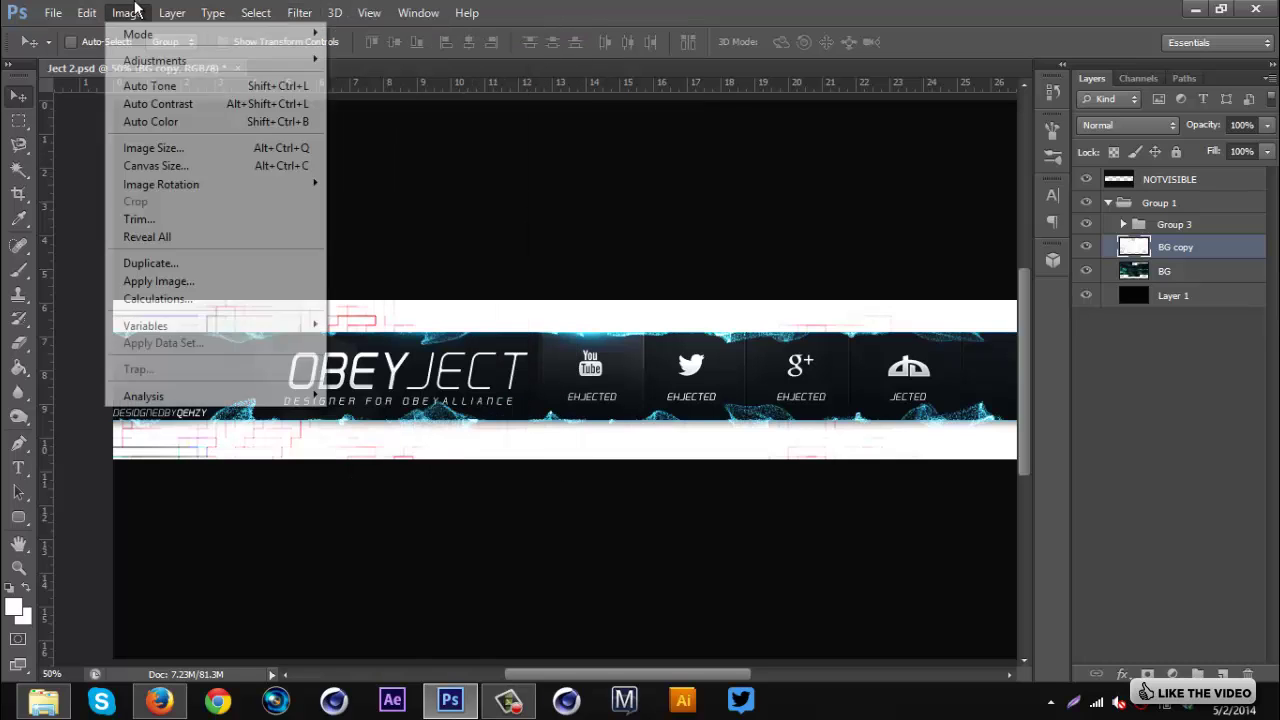
pyautogui.moveTo(213, 64)
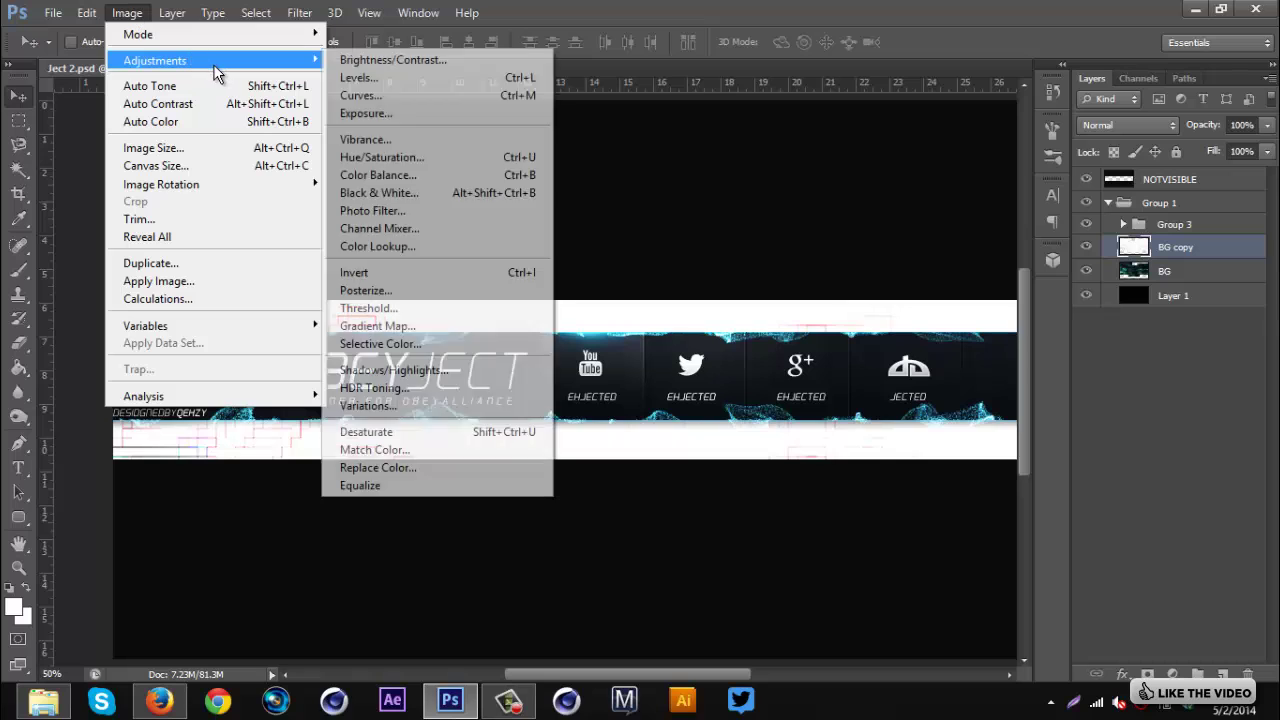
pyautogui.click(413, 80)
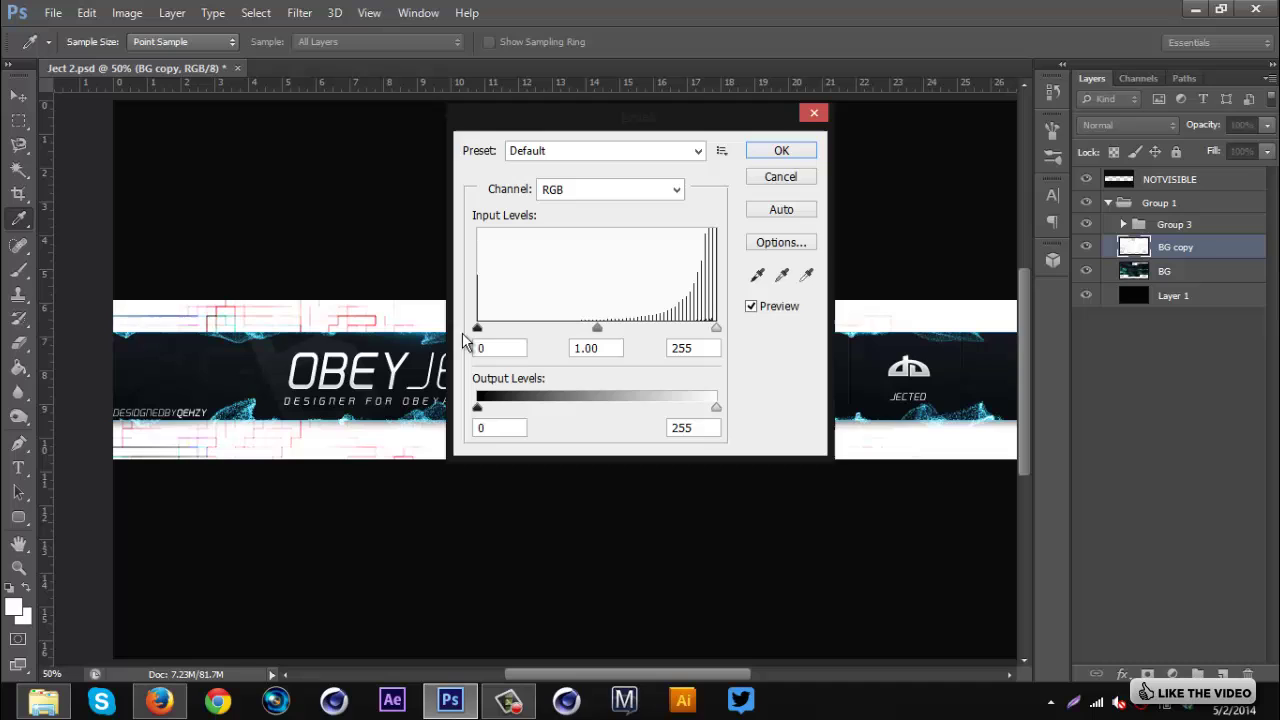
pyautogui.moveTo(478, 328); pyautogui.dragTo(703, 337)
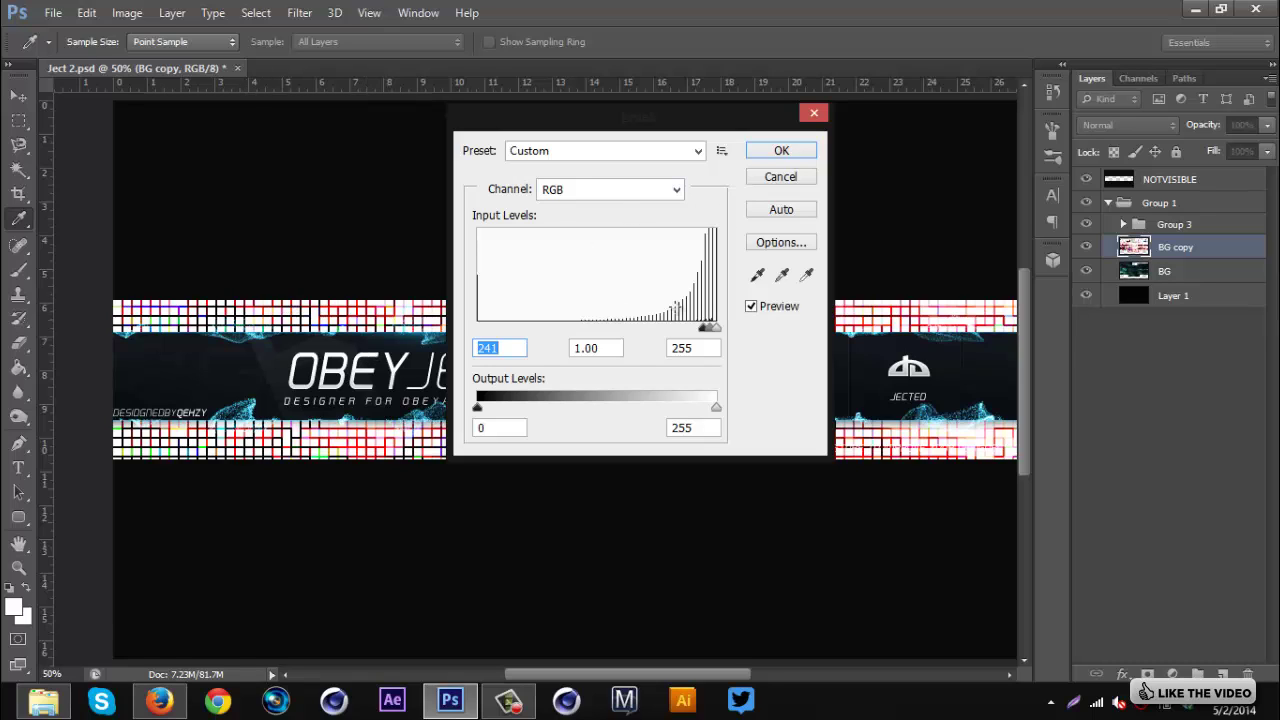
pyautogui.click(781, 150)
pyautogui.press('v')
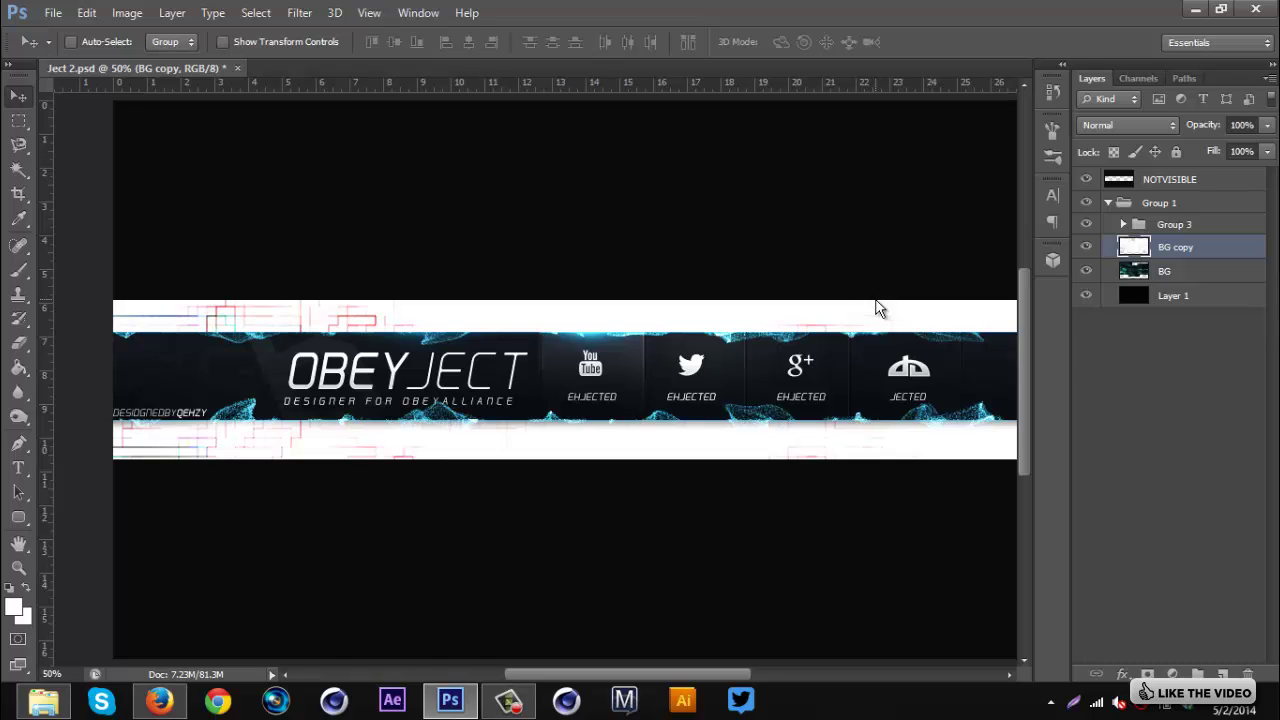
# Invert the BG copy's colours and set its blend mode to Color Dodge
pyautogui.hotkey('ctrl', 'i')
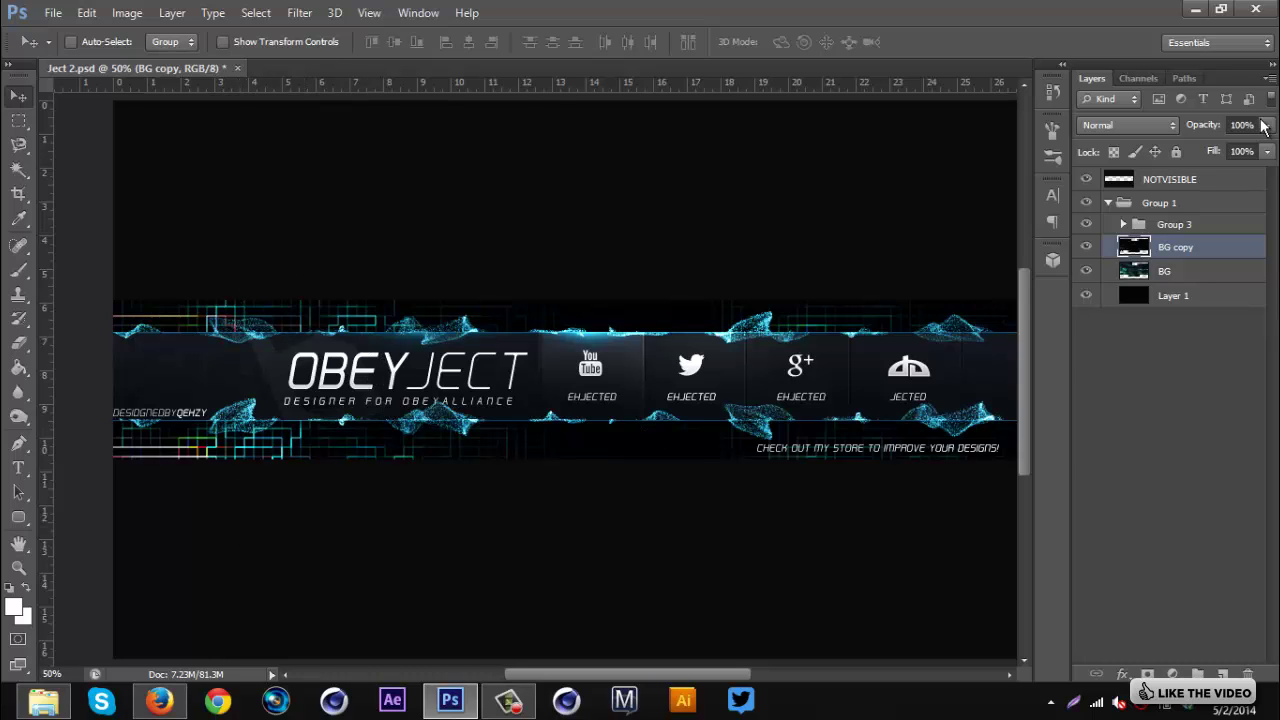
pyautogui.click(1137, 123)
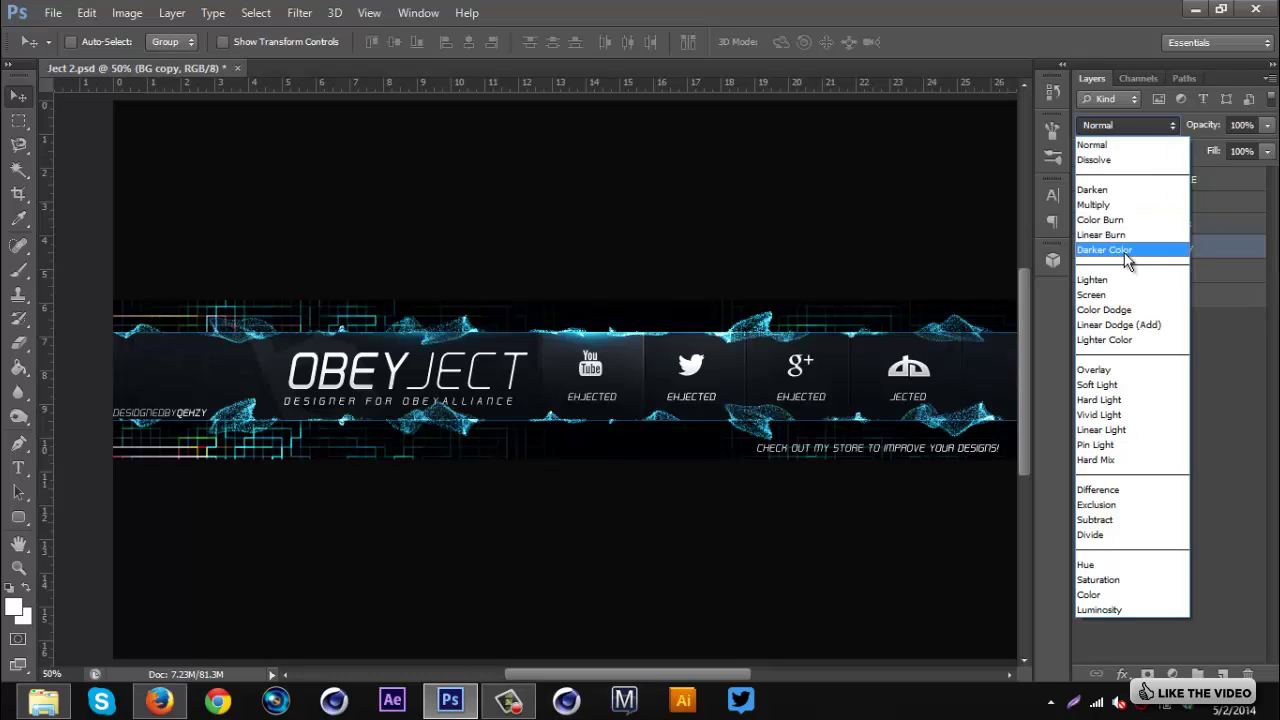
pyautogui.click(1106, 311)
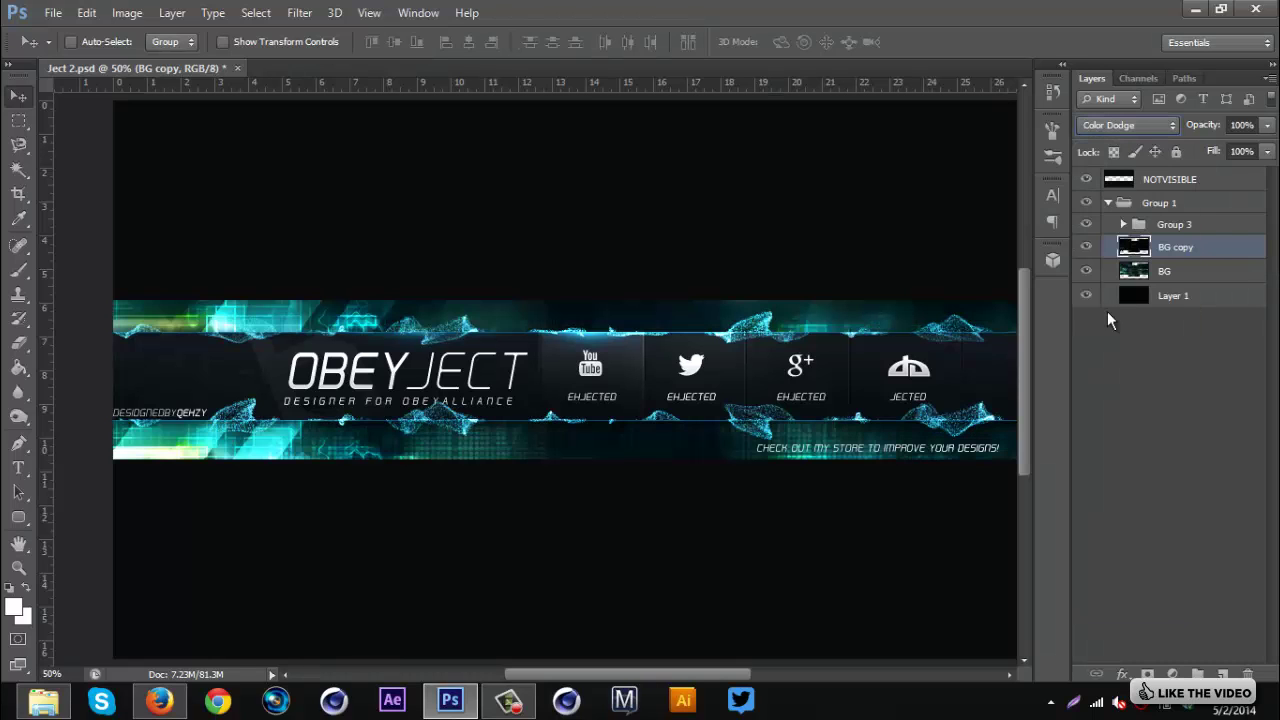
pyautogui.click(18, 344)
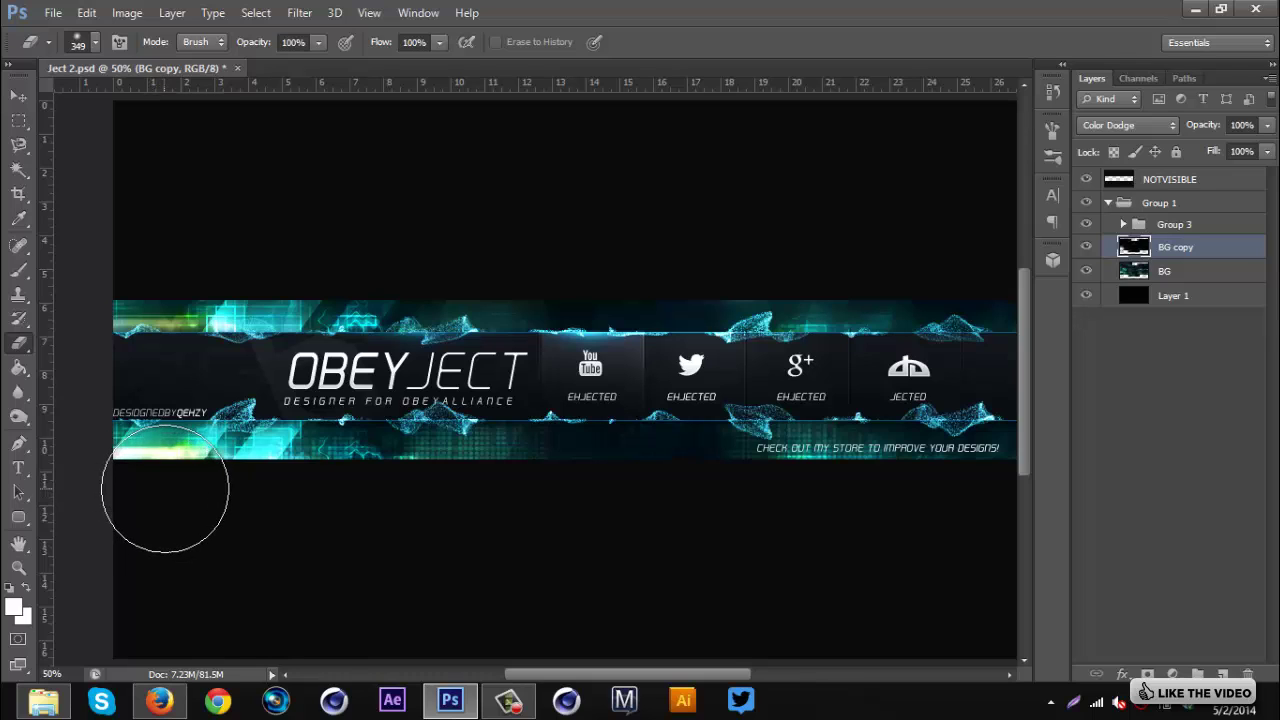
# Erase a small patch of the Color Dodge glow on the BG copy
pyautogui.moveTo(196, 491)
pyautogui.mouseDown()
pyautogui.moveTo(326, 490)
pyautogui.moveTo(202, 494)
pyautogui.mouseUp()
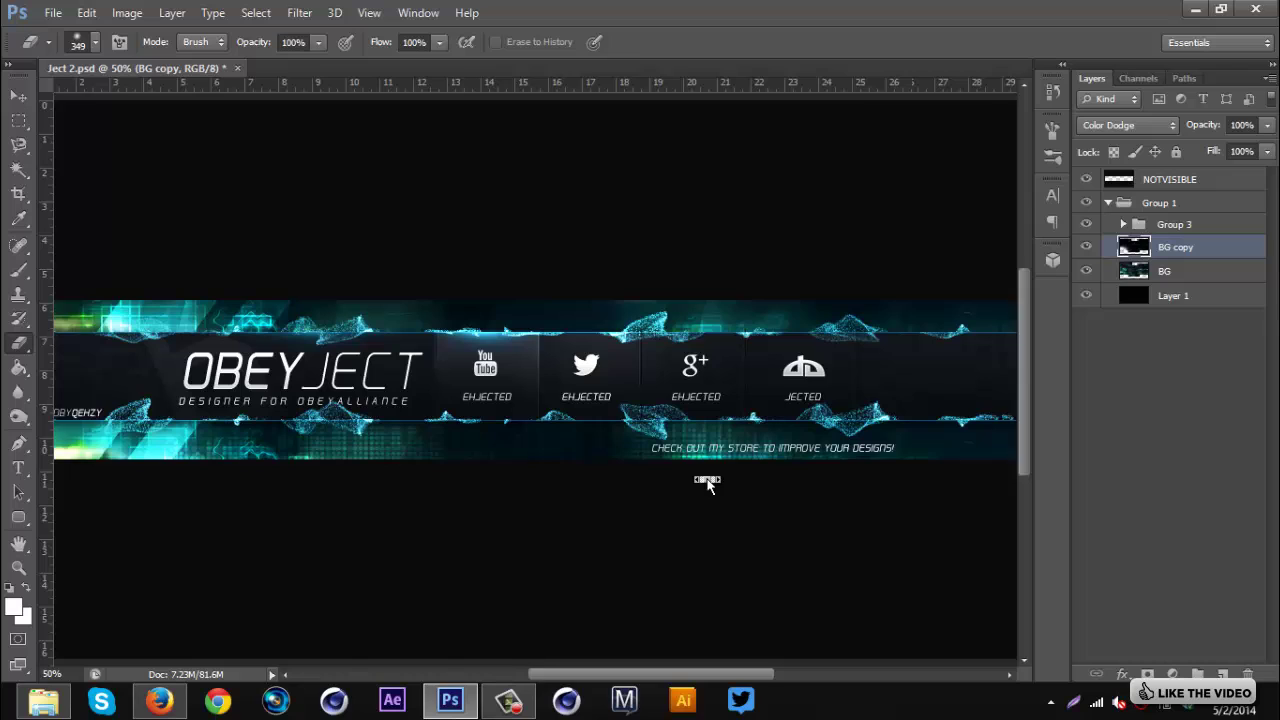
pyautogui.hscroll(2, 707, 482)
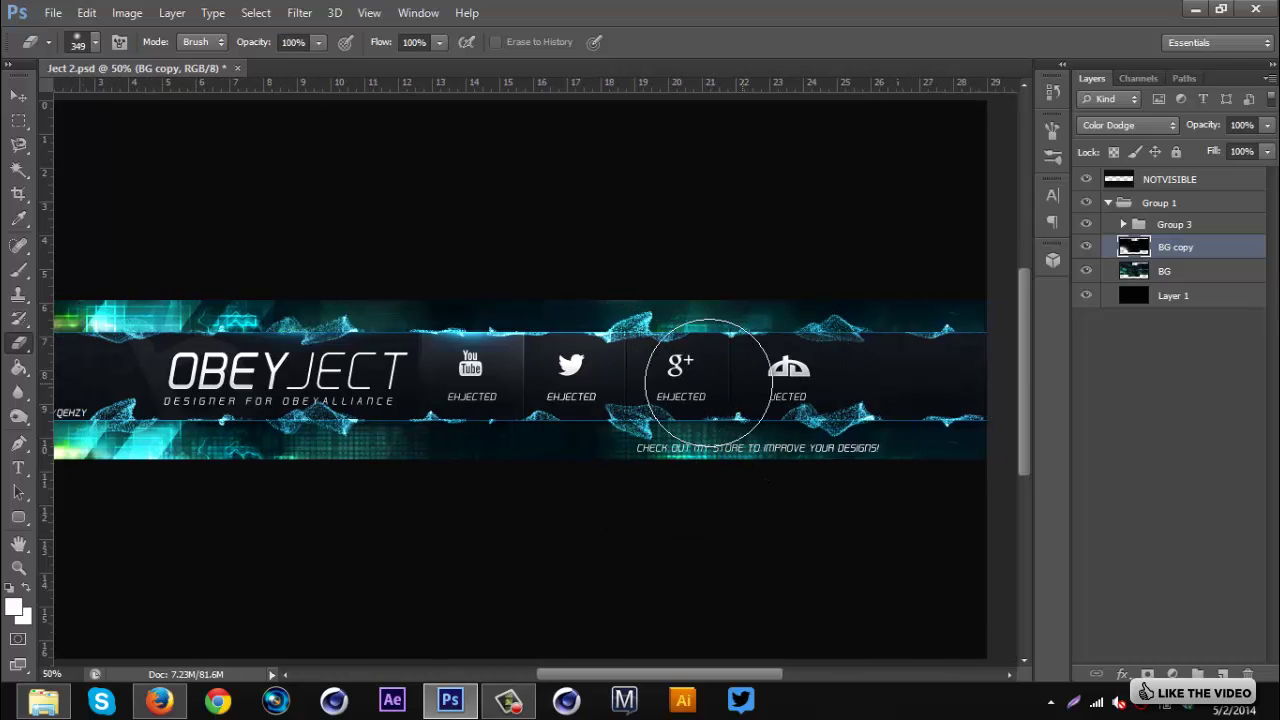
pyautogui.hscroll(-3, 620, 425)
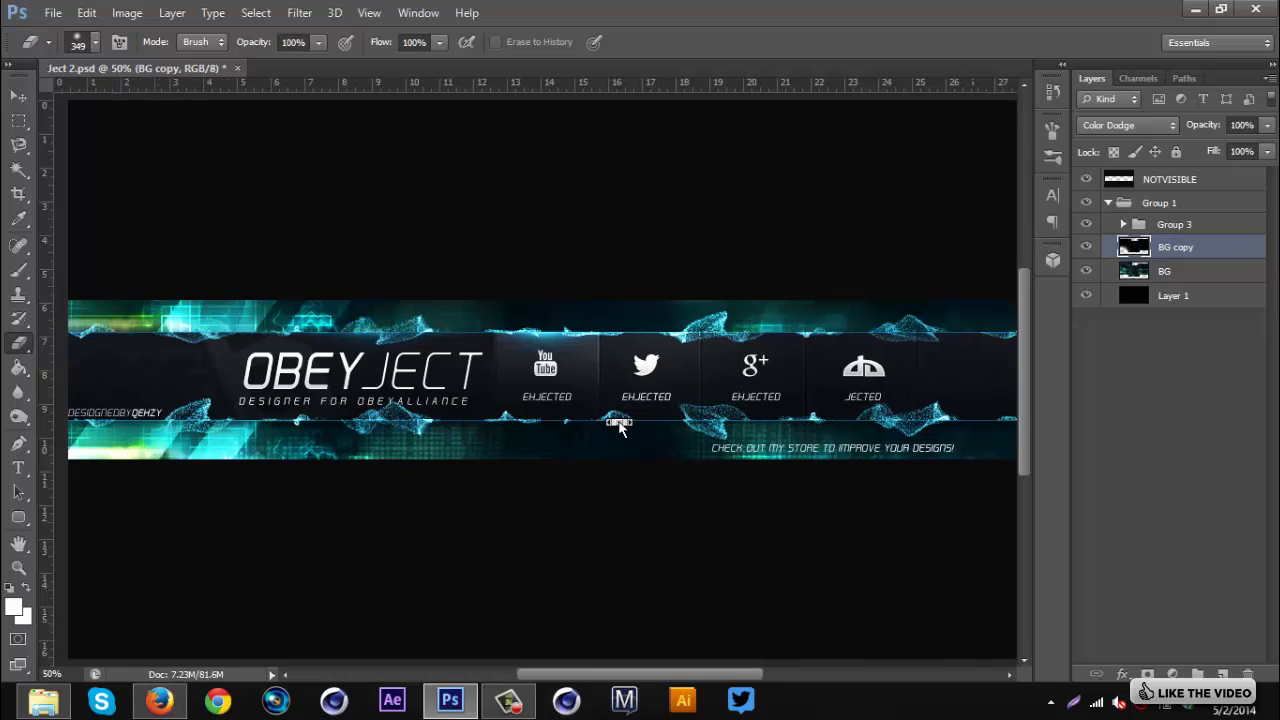
pyautogui.hscroll(-3, 620, 425)
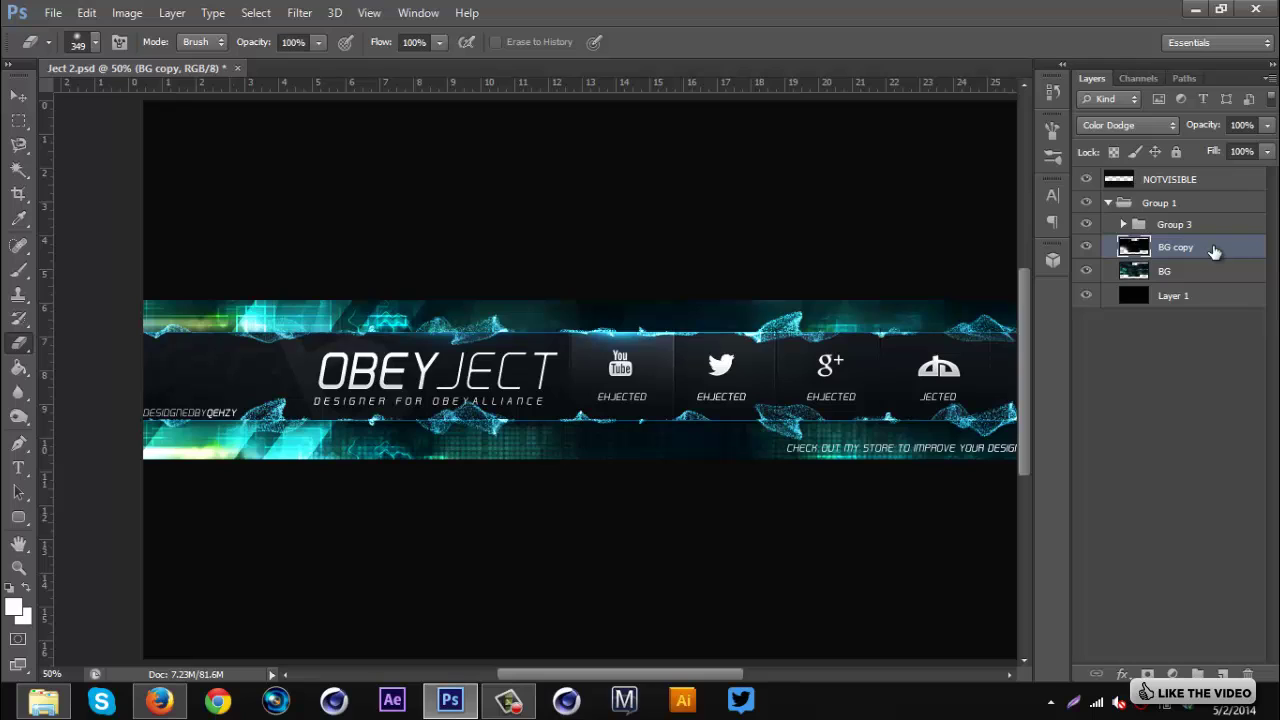
# Merge the Color Dodge copy into BG, duplicate BG, and apply Pixelate > Fragment
pyautogui.hotkey('ctrl', 'e')
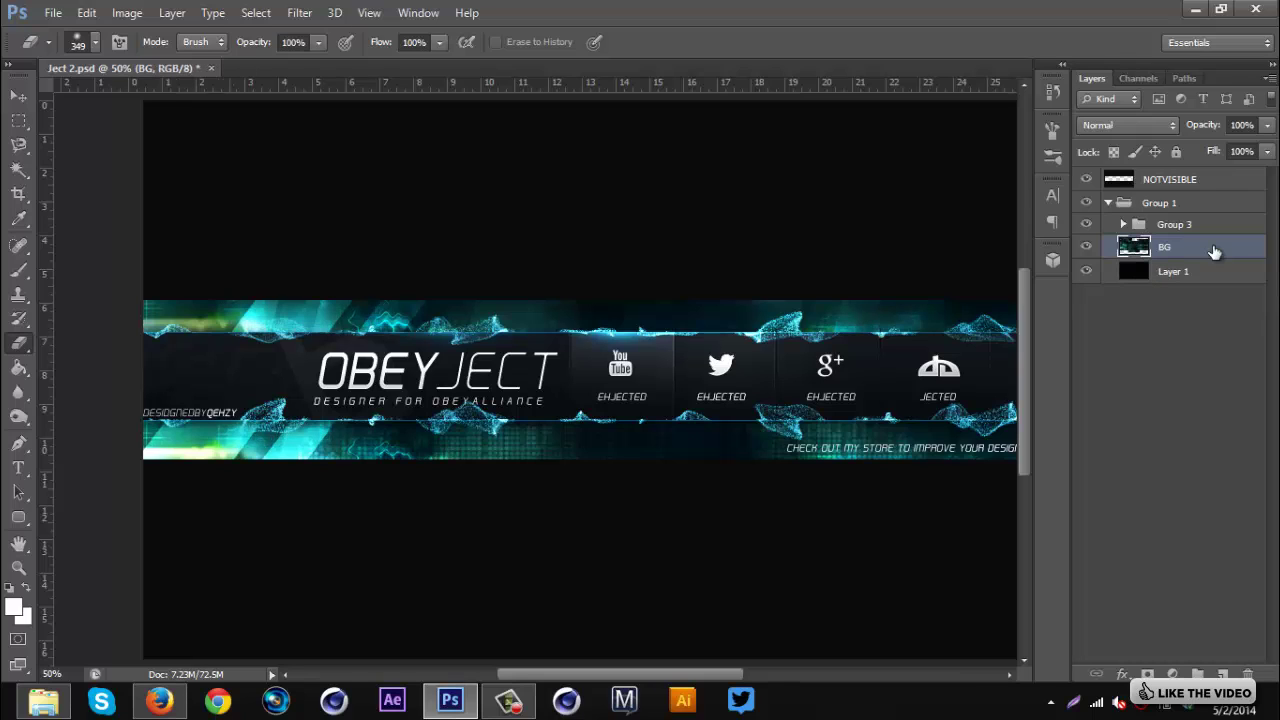
pyautogui.hotkey('ctrl', 'j')
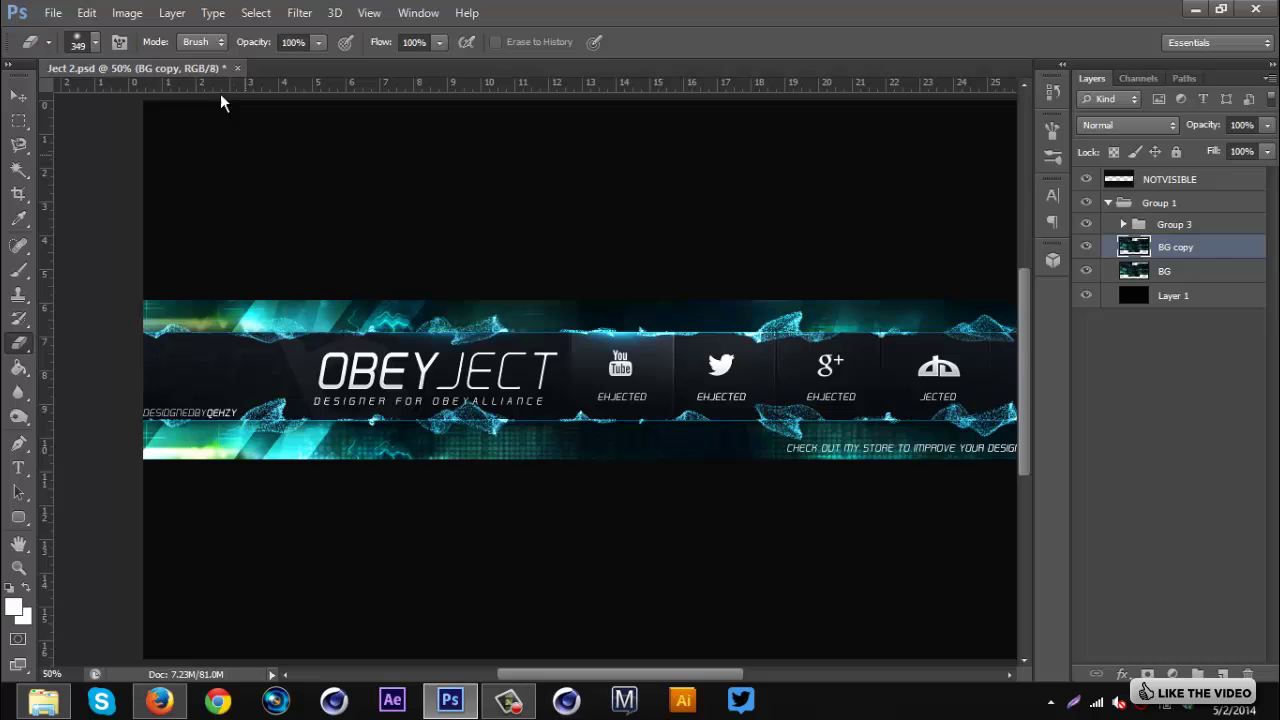
pyautogui.click(313, 15)
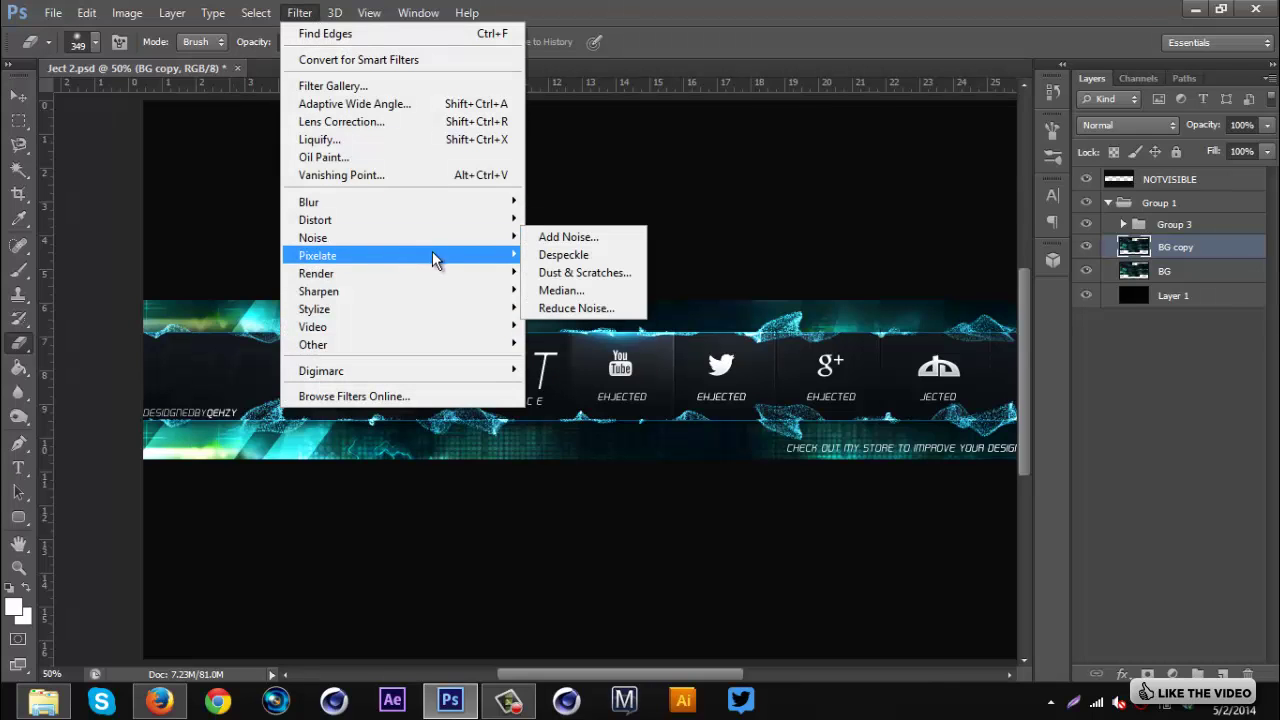
pyautogui.moveTo(435, 262)
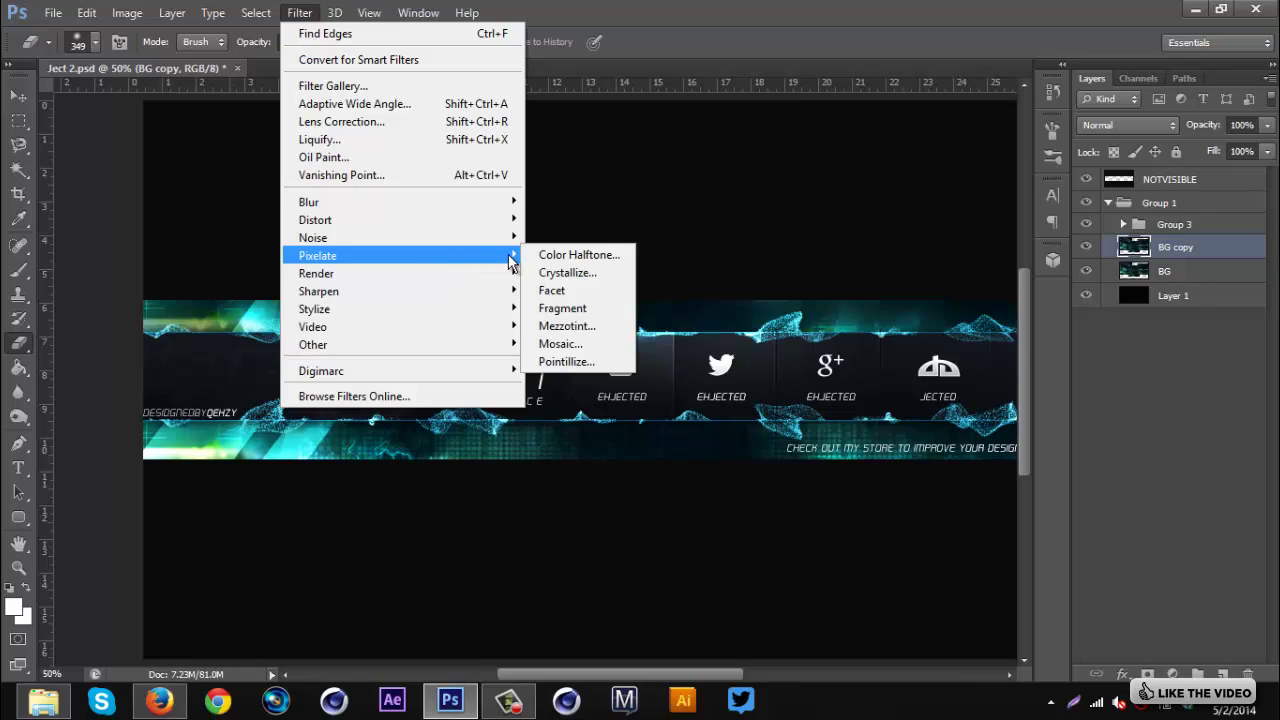
pyautogui.click(566, 308)
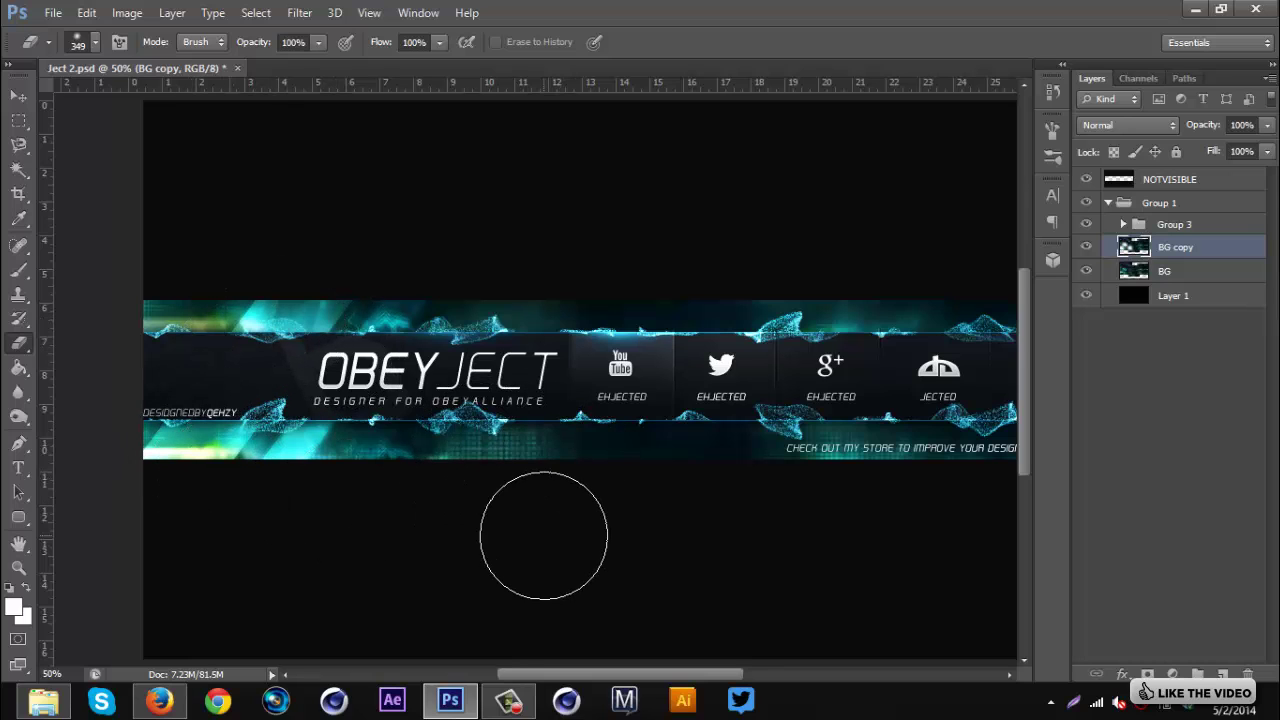
# Set the eraser brush to 349 pixels and zoom around the fragmented banner
pyautogui.moveTo(660, 543); pyautogui.dragTo(542, 543)
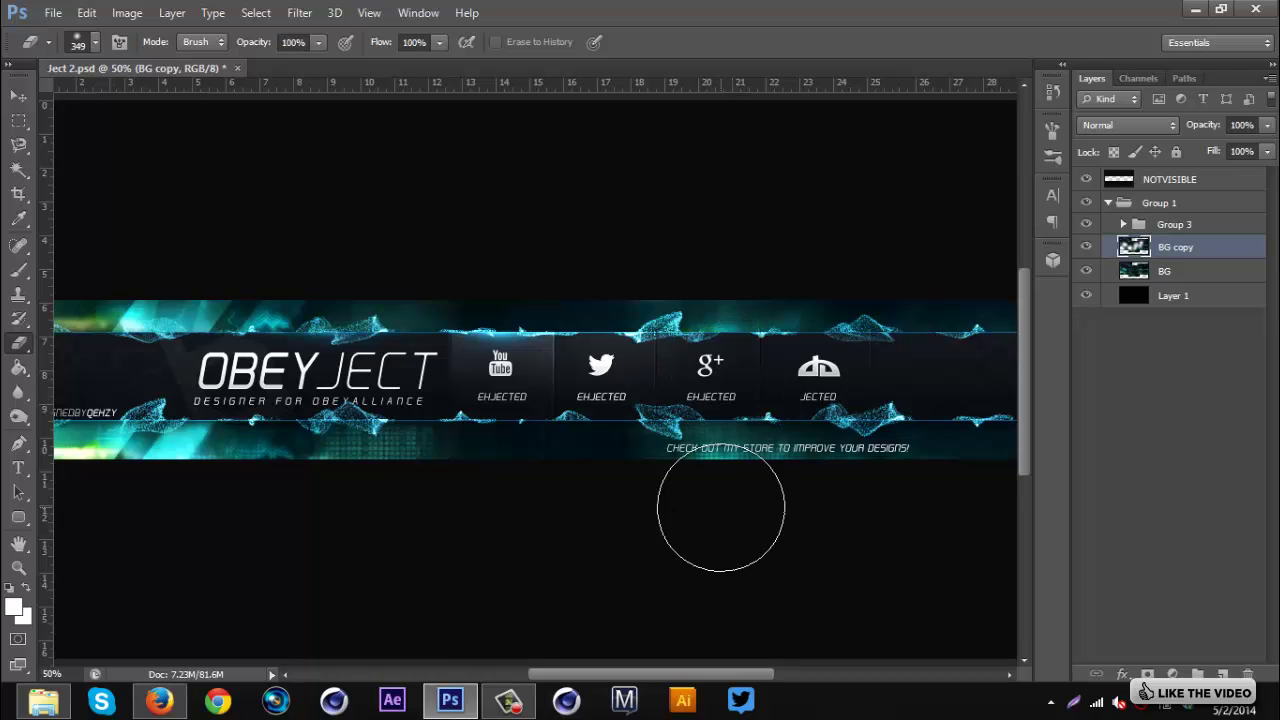
pyautogui.hscroll(3, 648, 549)
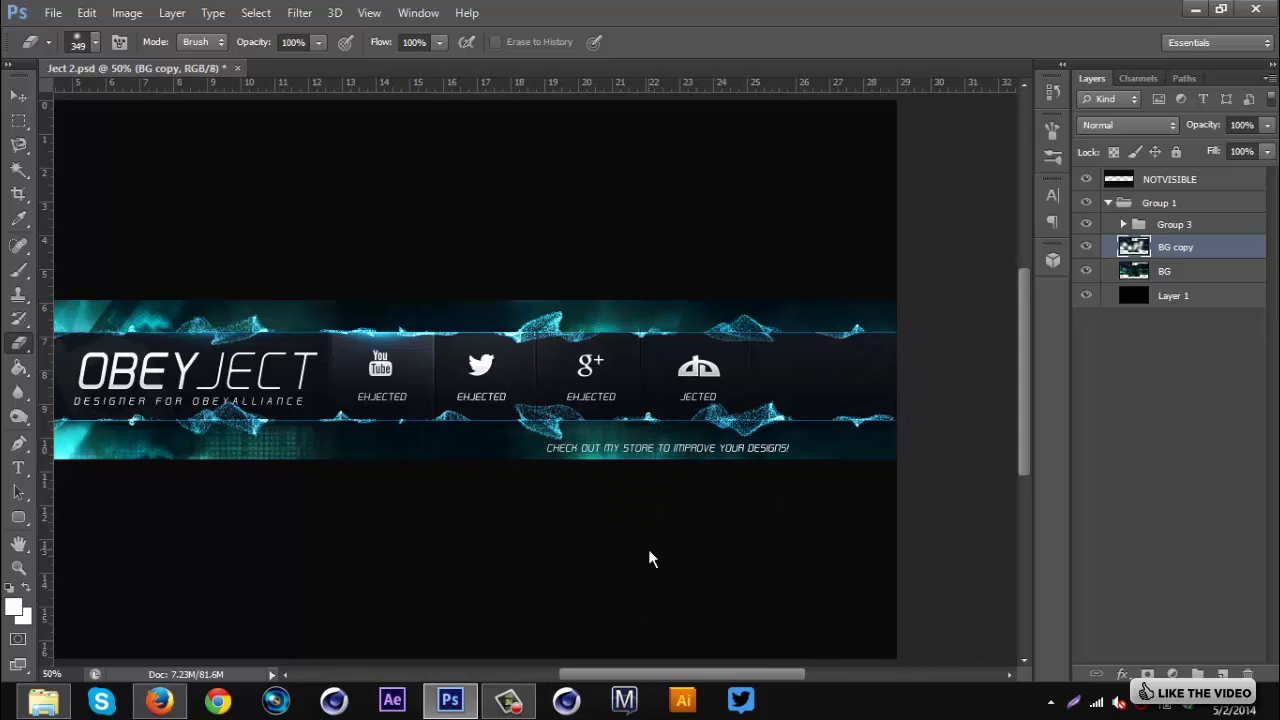
pyautogui.hscroll(-3, 622, 497)
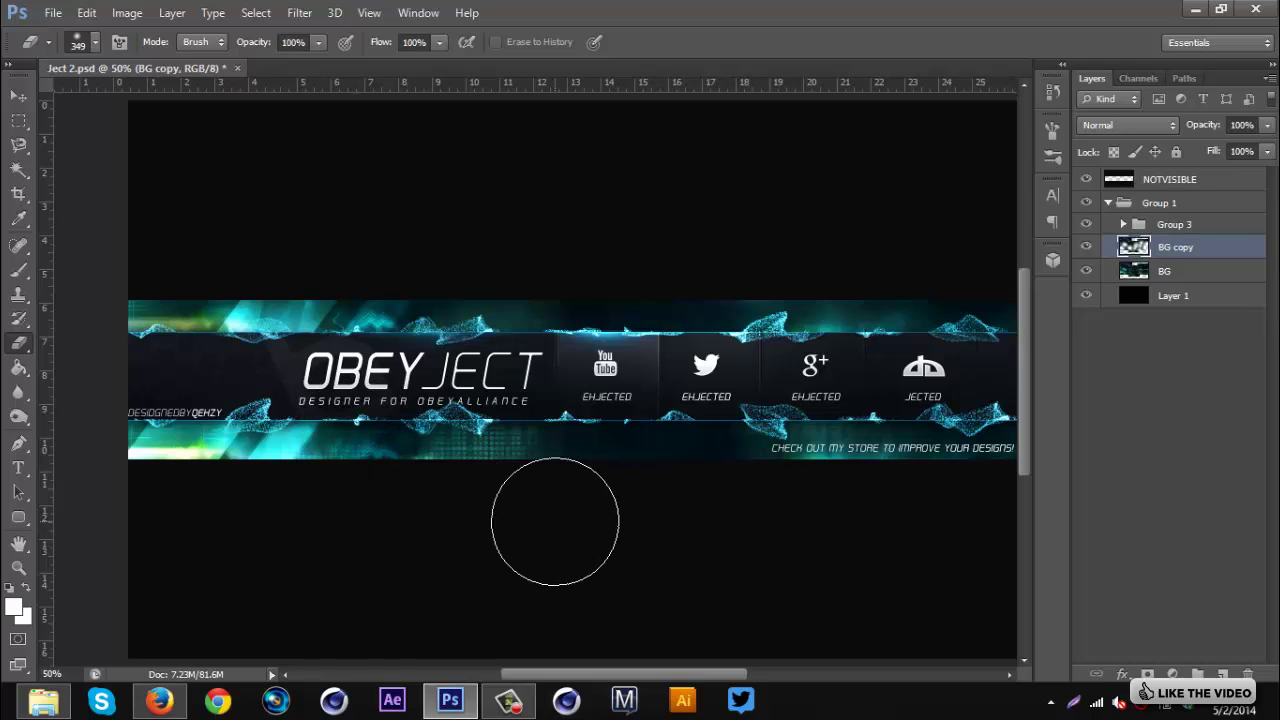
pyautogui.hotkey('ctrl', '-')
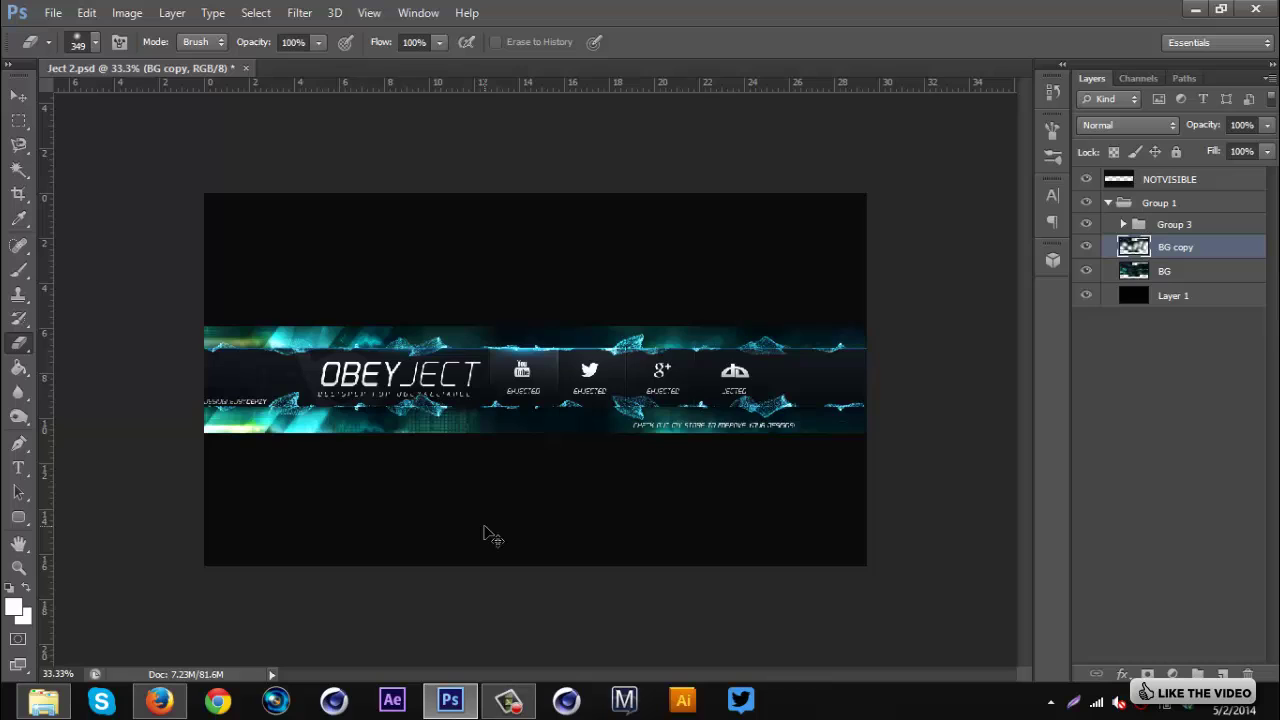
pyautogui.hotkey('ctrl', '-')
pyautogui.hotkey('ctrl', '+')
pyautogui.hotkey('ctrl', '+')
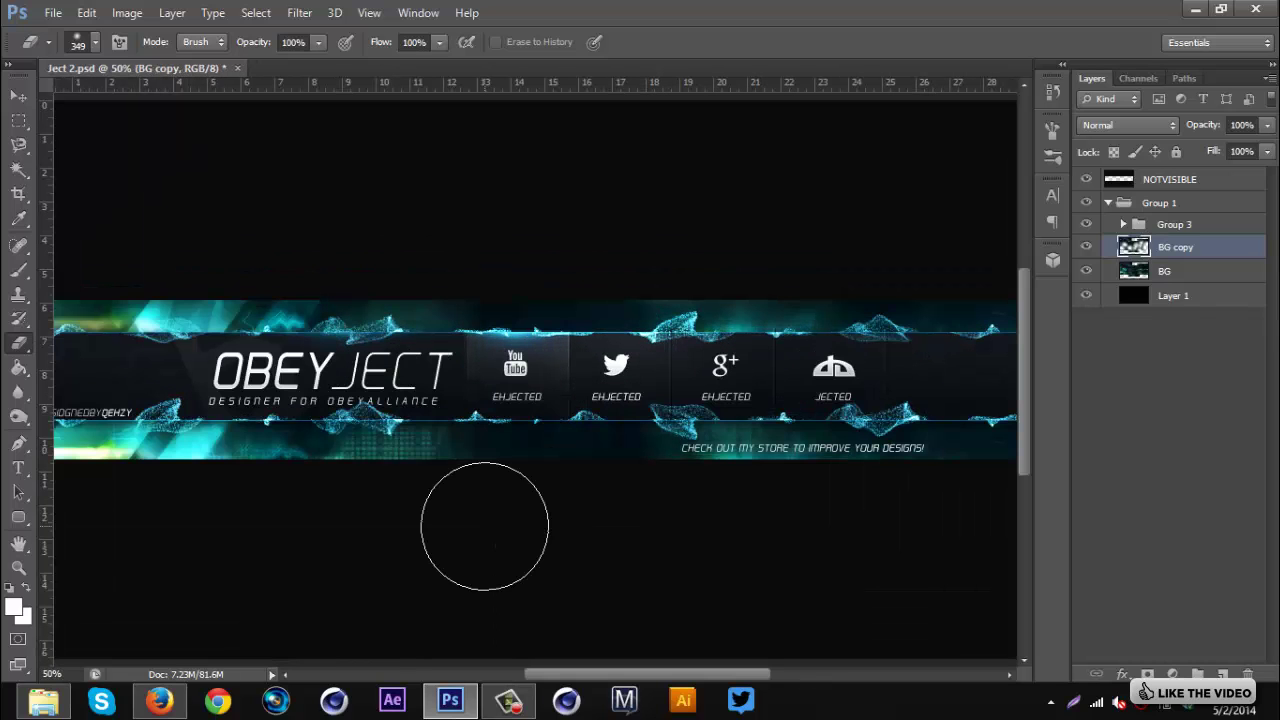
pyautogui.hscroll(-3, 487, 530)
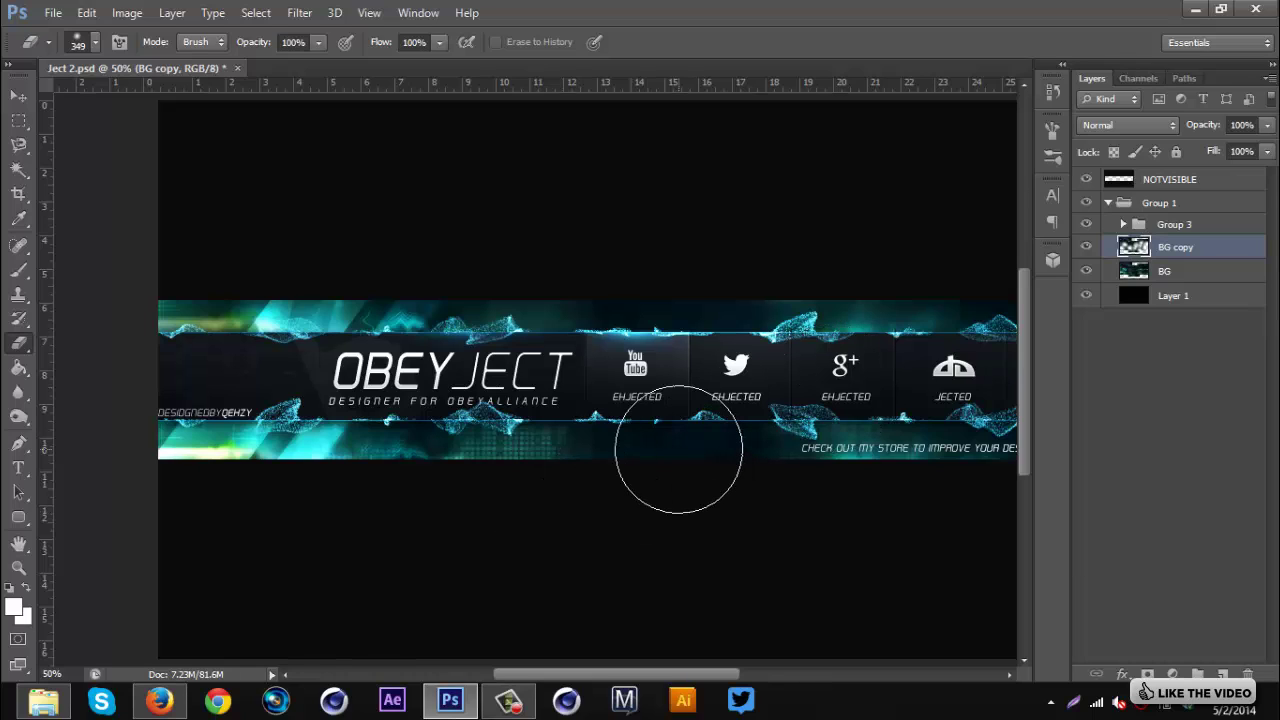
# Merge the fragmented copy into BG and create a fresh BG copy layer
pyautogui.press('Delete')
pyautogui.click(508, 700)
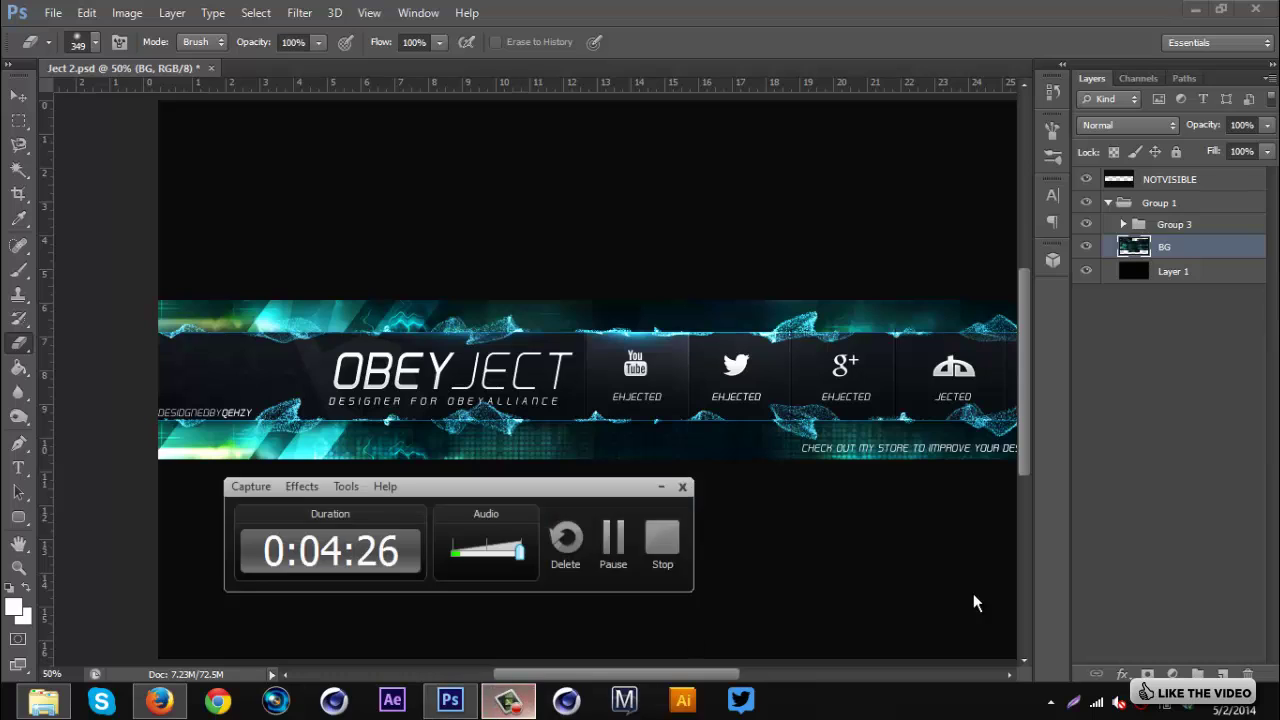
pyautogui.click(617, 551)
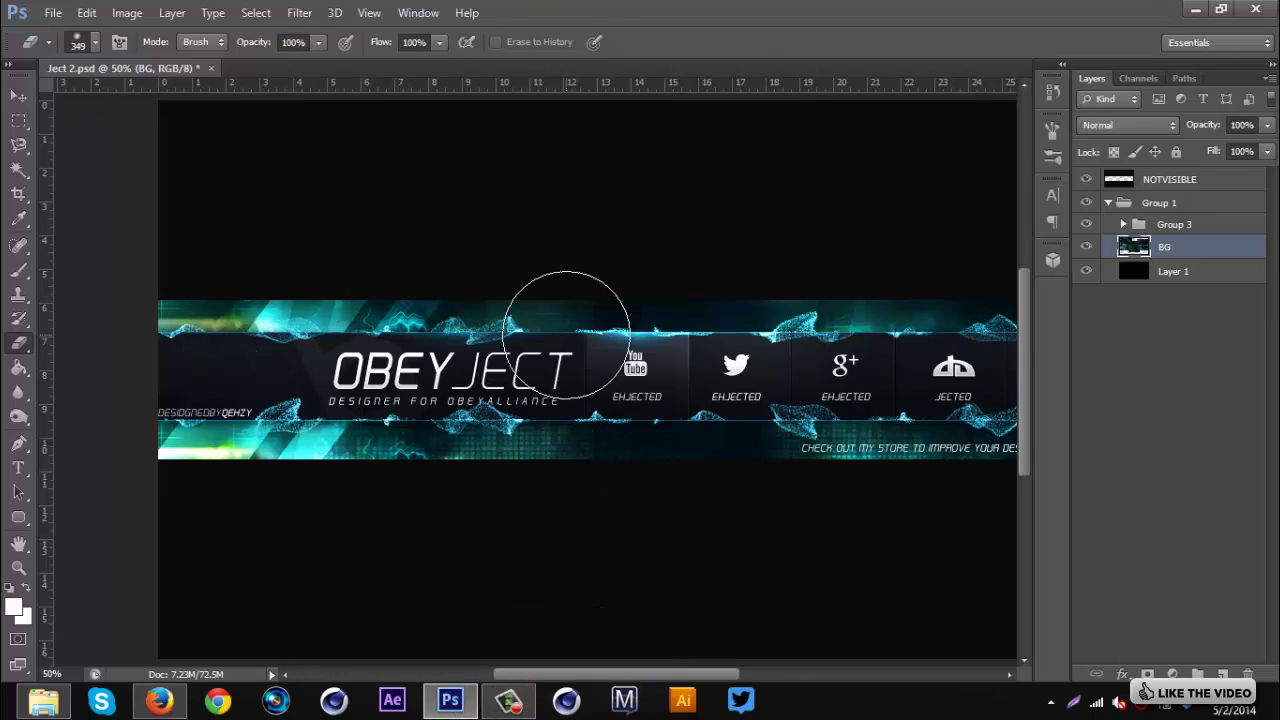
pyautogui.hotkey('ctrl', 'j')
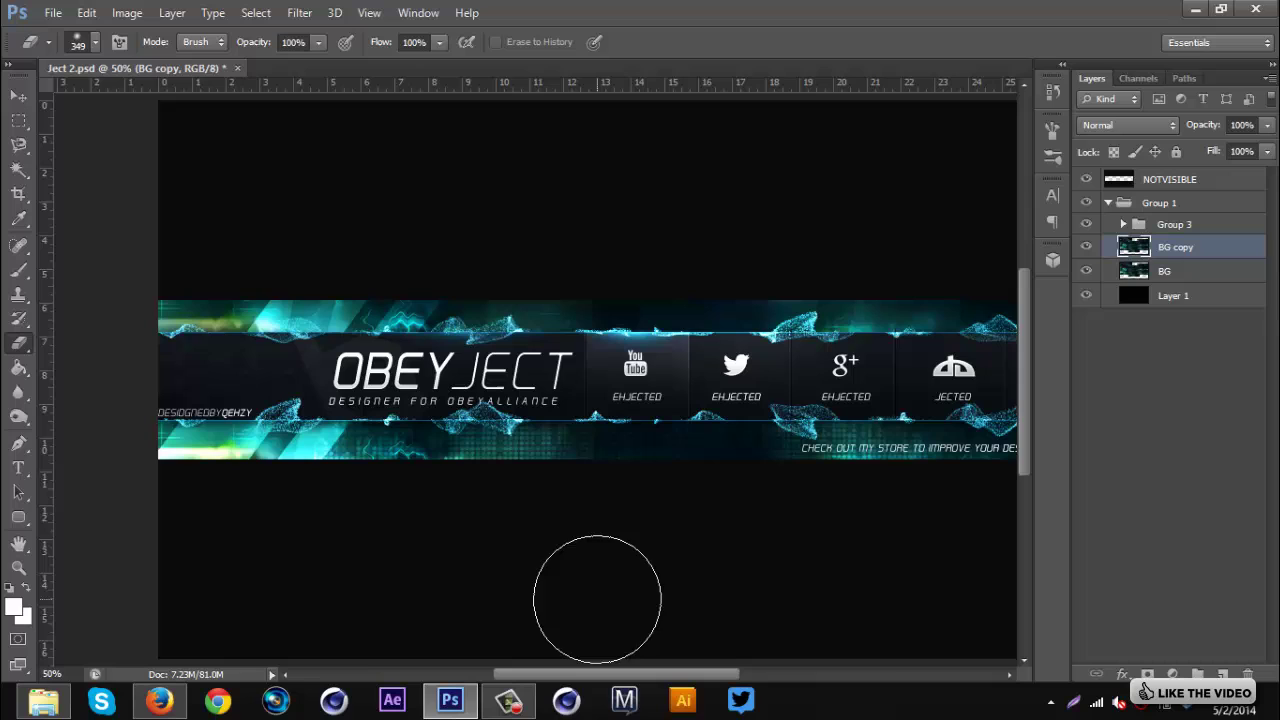
pyautogui.click(300, 13)
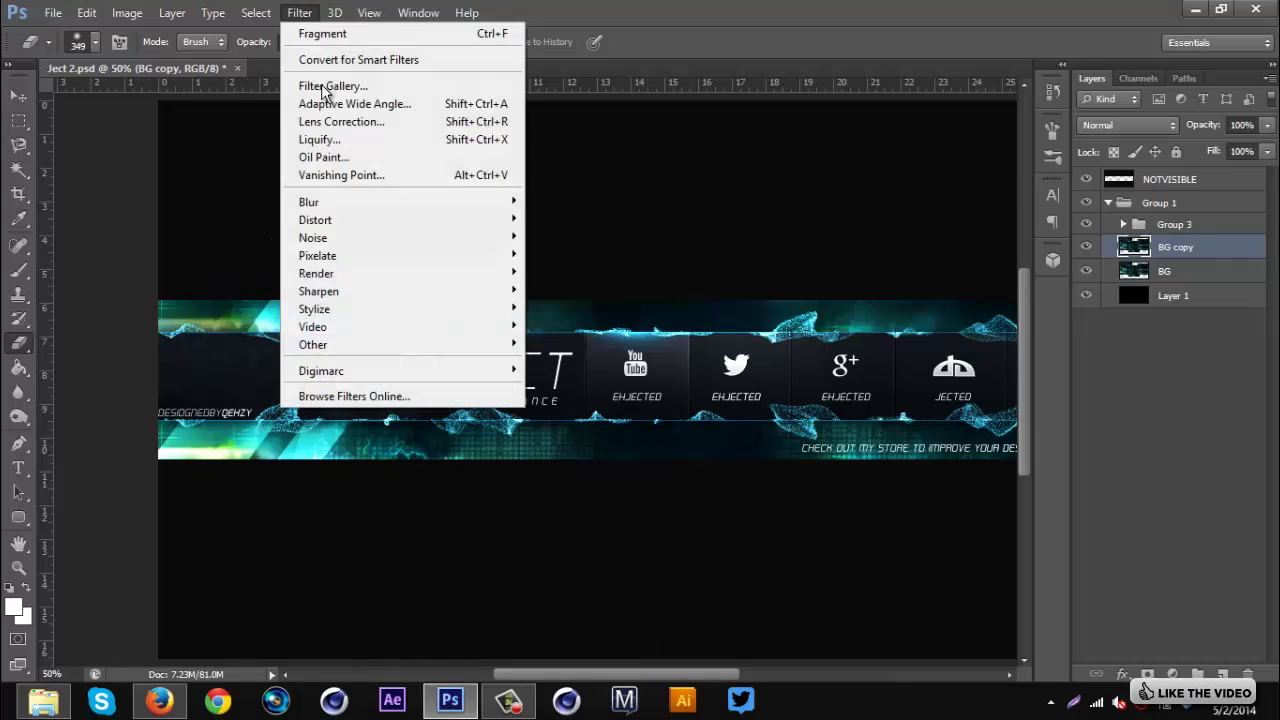
pyautogui.moveTo(456, 313)
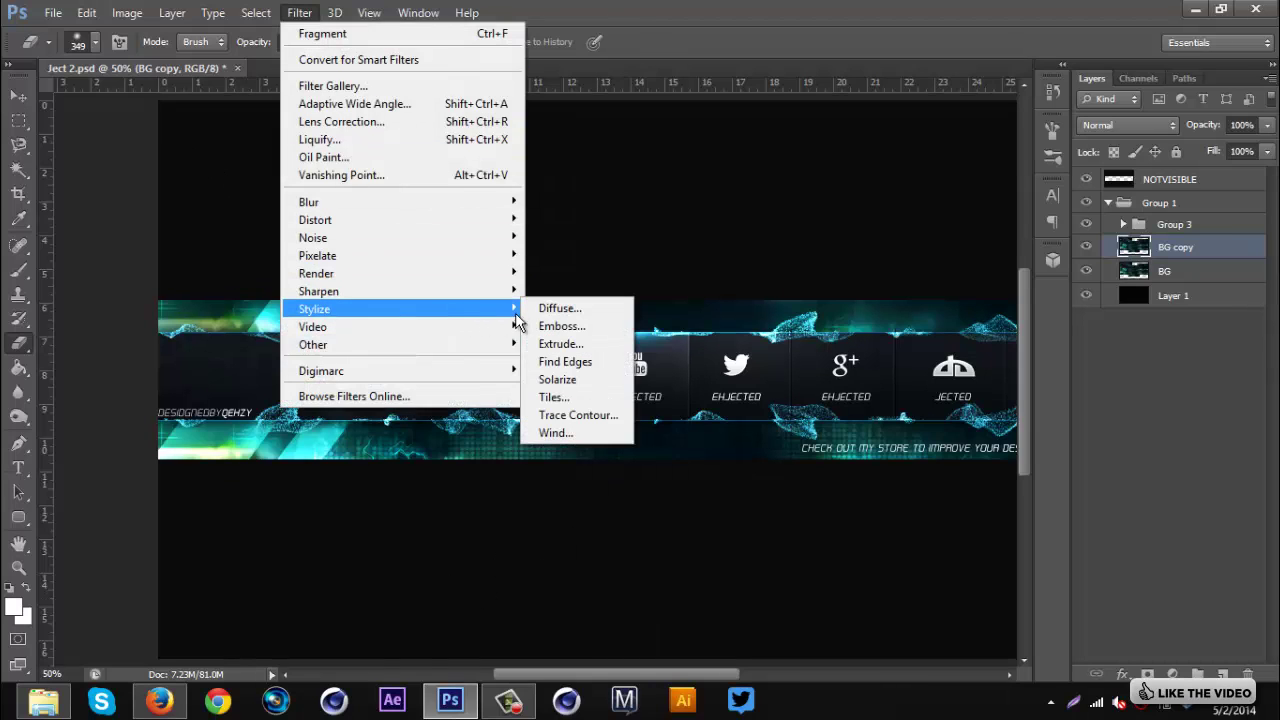
# Open the Wind filter and compare From the Left and From the Right, keeping Right
pyautogui.click(586, 433)
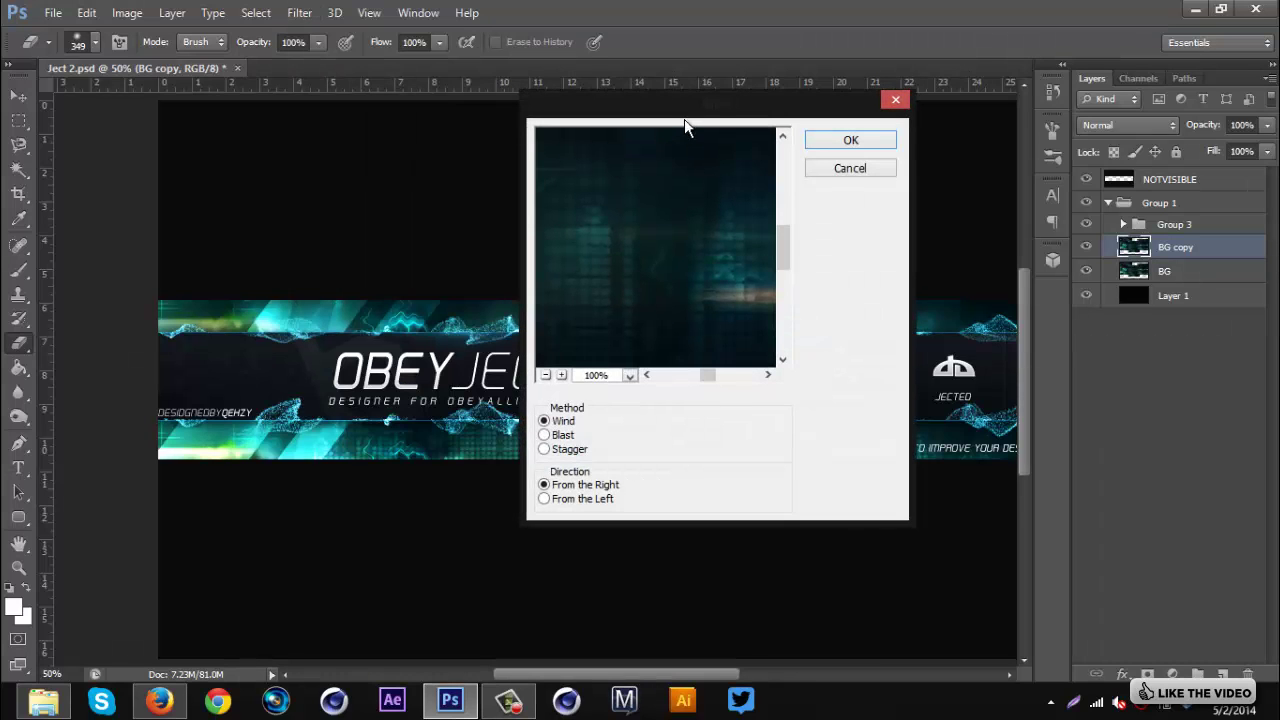
pyautogui.moveTo(684, 119); pyautogui.dragTo(718, 116)
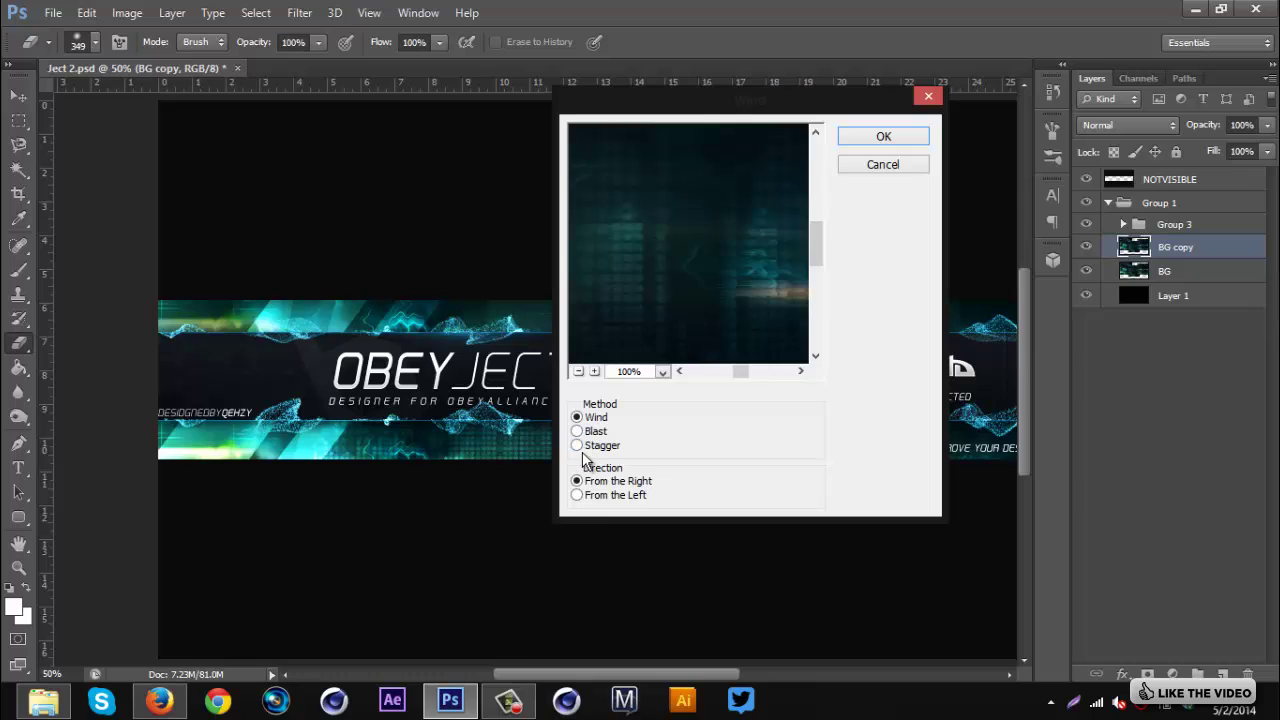
pyautogui.click(578, 495)
pyautogui.click(578, 483)
pyautogui.click(576, 496)
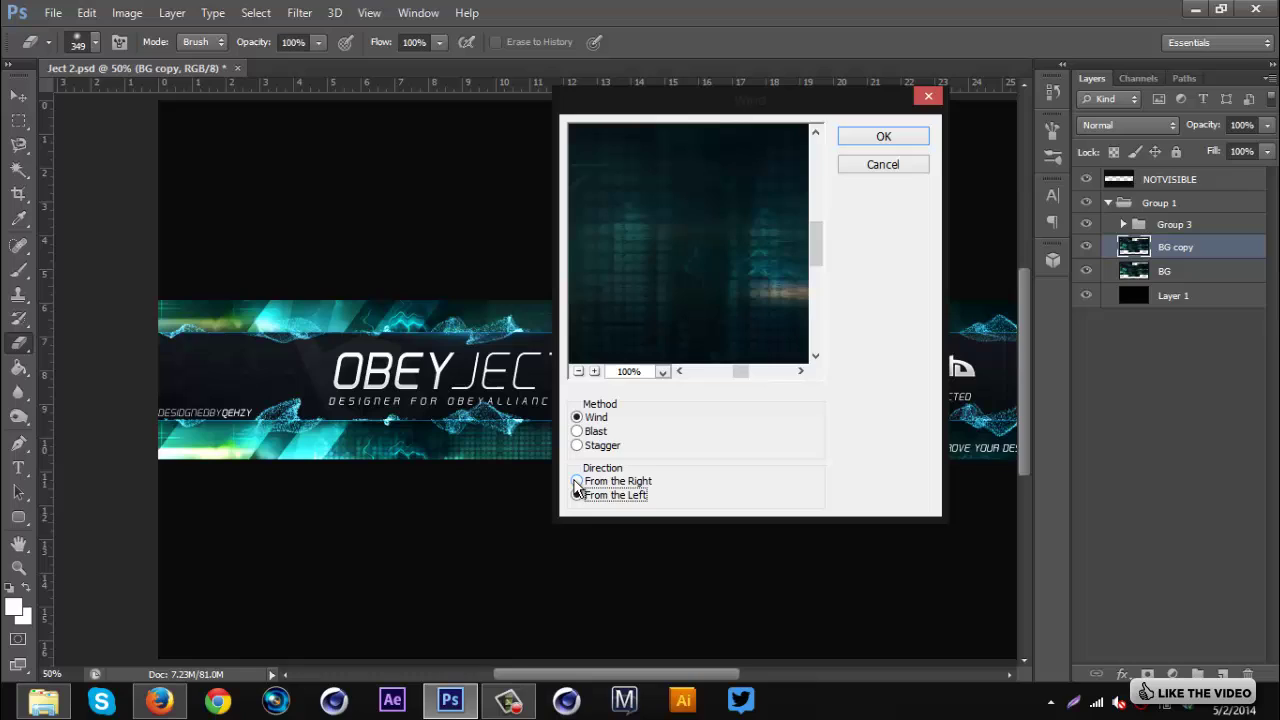
pyautogui.click(577, 482)
pyautogui.click(577, 495)
pyautogui.click(577, 481)
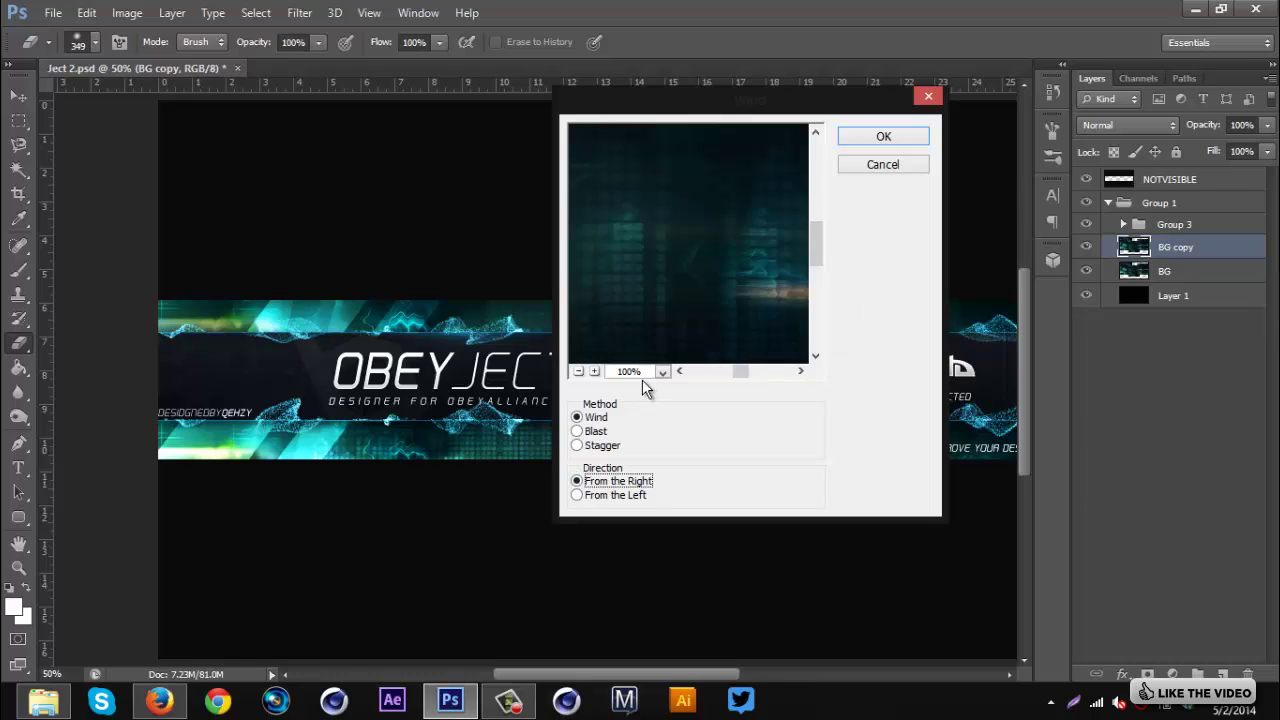
# Preview the Blast and Stagger methods, then apply plain Wind from the right
pyautogui.click(577, 432)
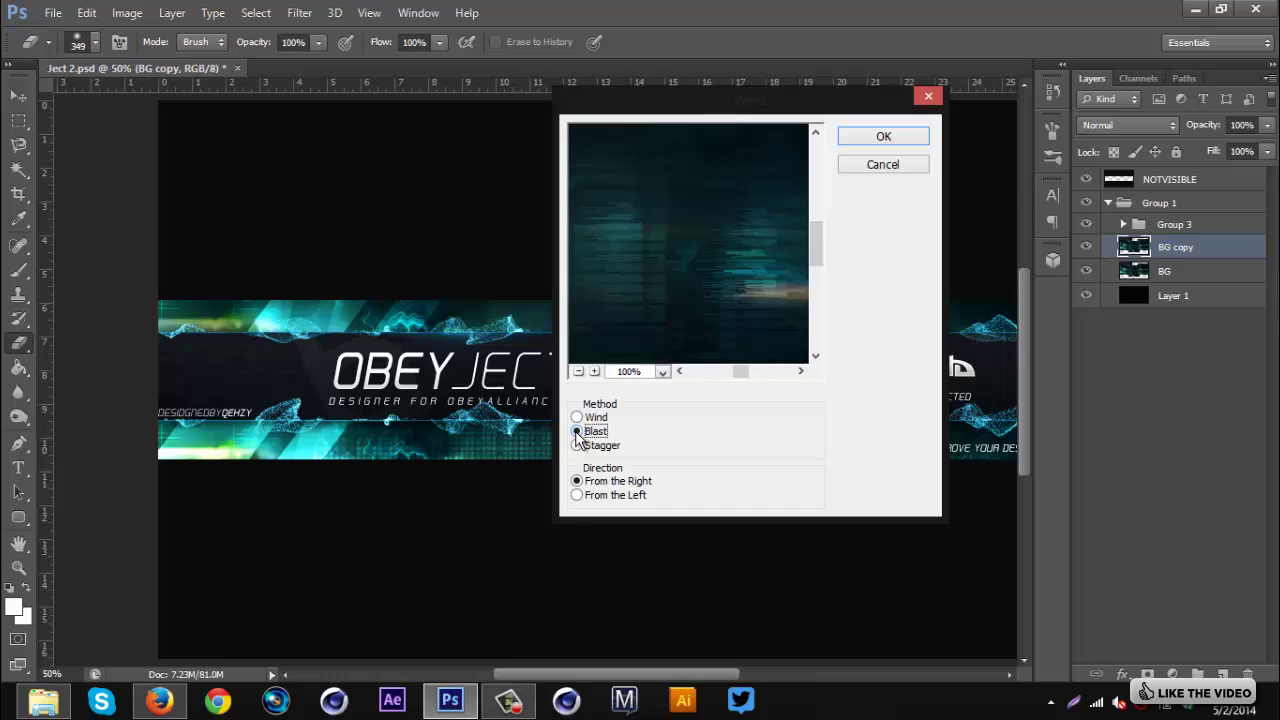
pyautogui.moveTo(726, 105); pyautogui.dragTo(760, 160)
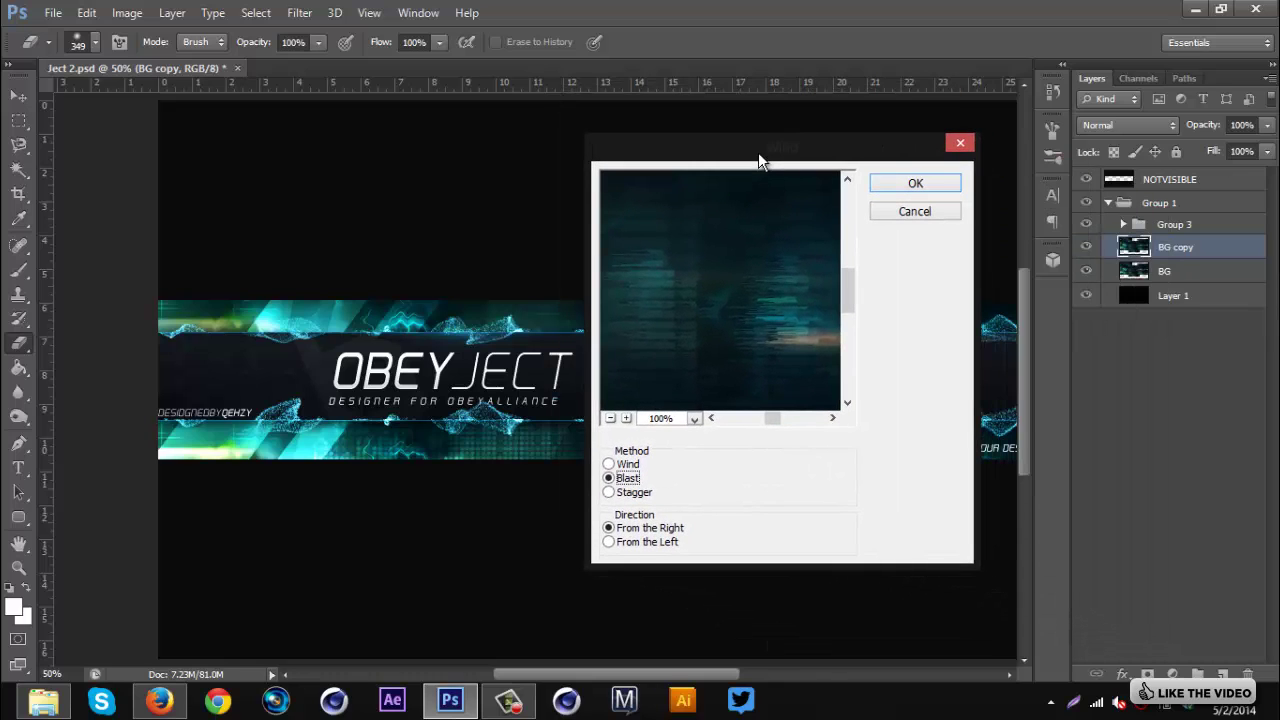
pyautogui.click(610, 493)
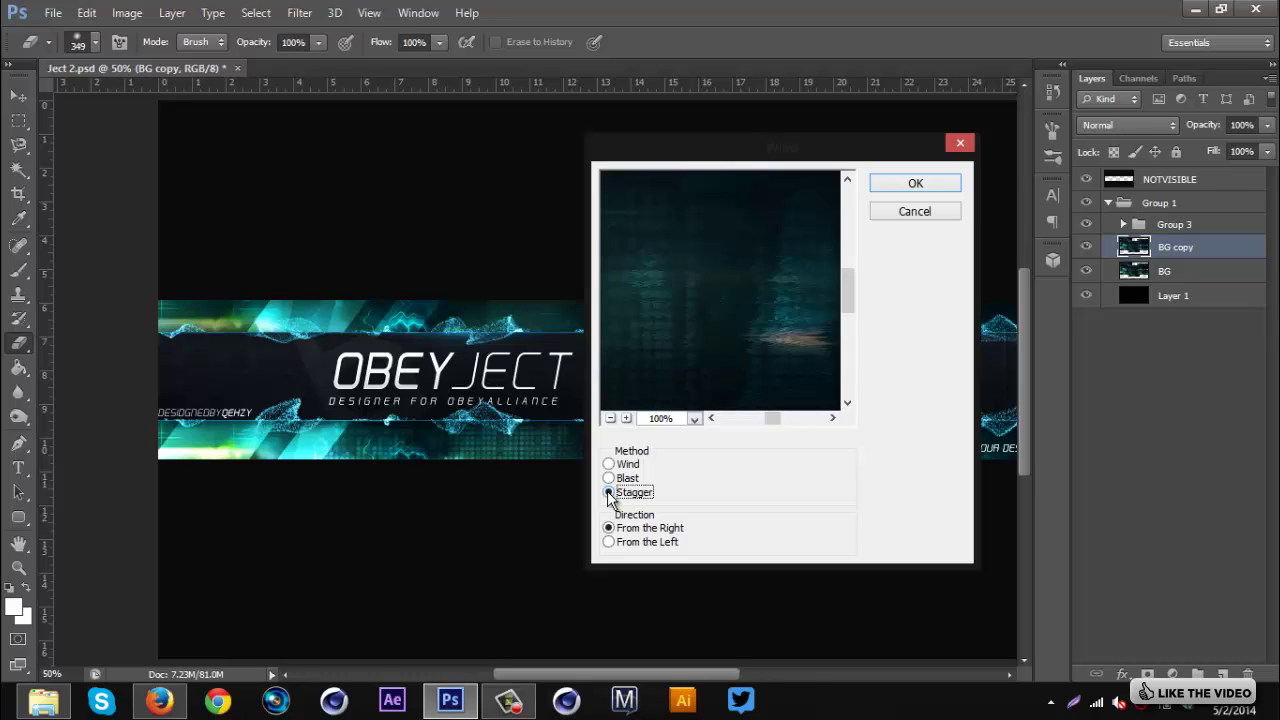
pyautogui.click(609, 465)
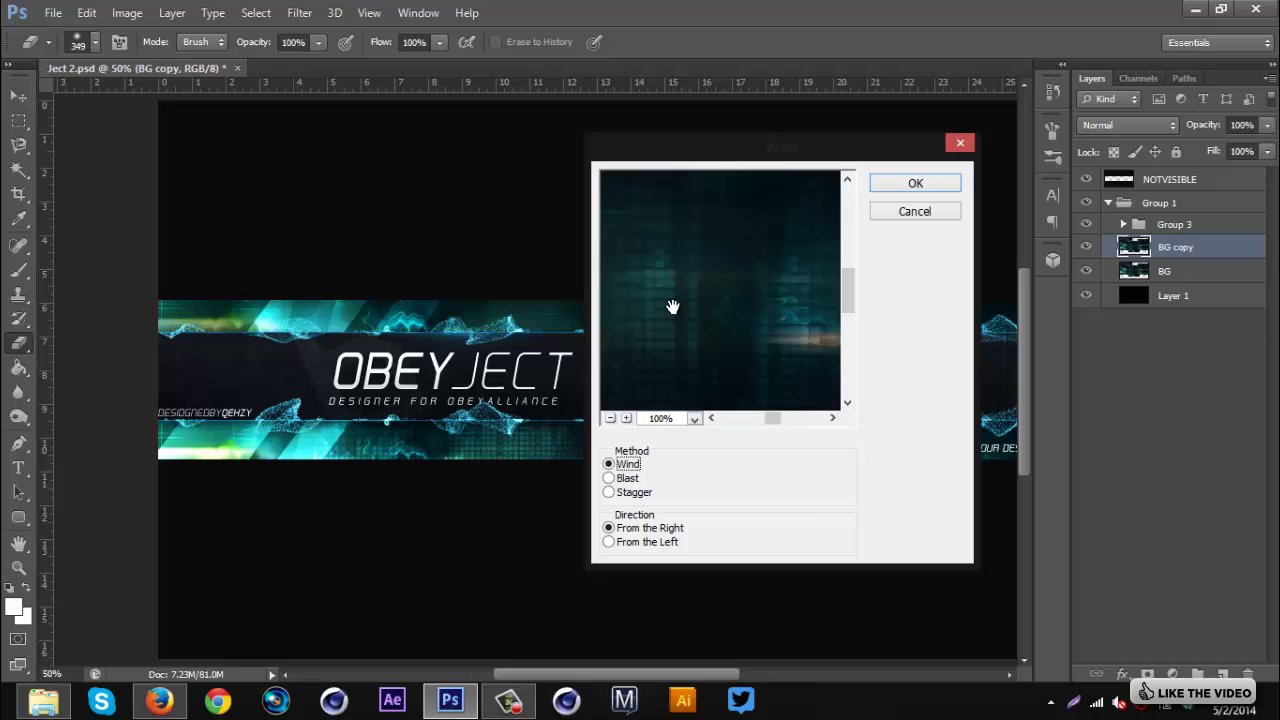
pyautogui.click(917, 183)
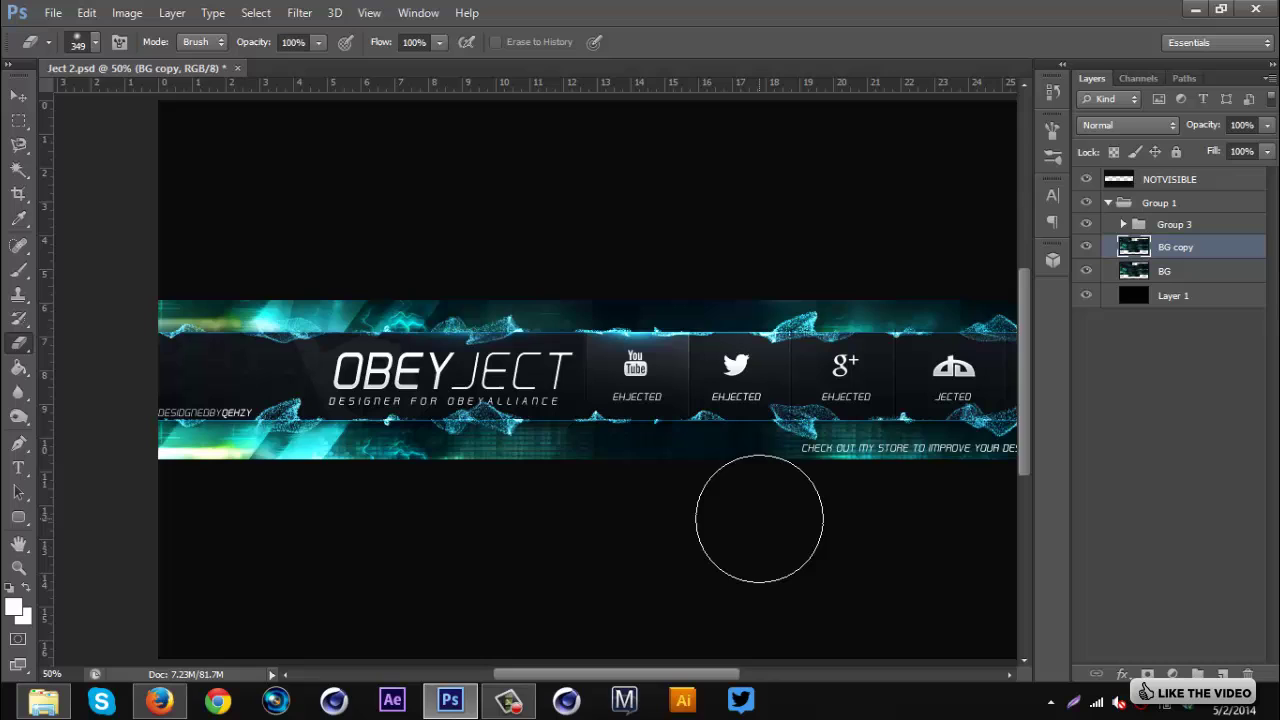
pyautogui.hscroll(3, 762, 522)
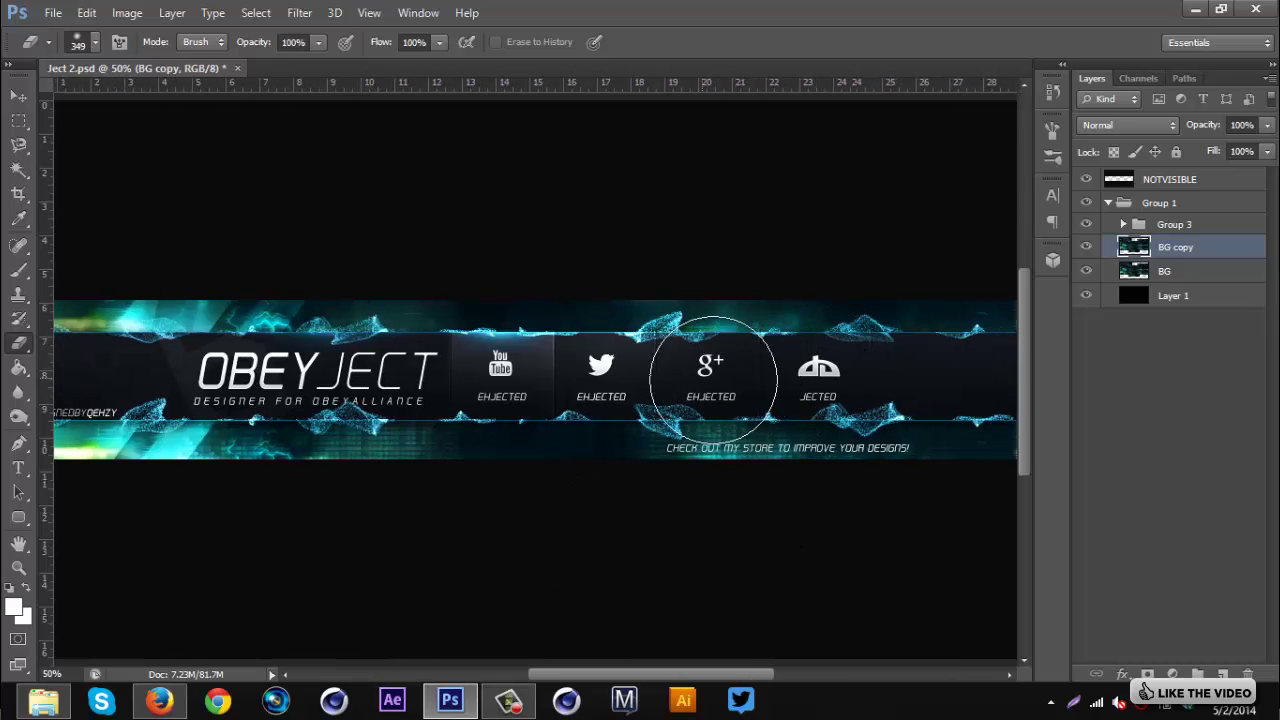
pyautogui.hscroll(-3, 420, 517)
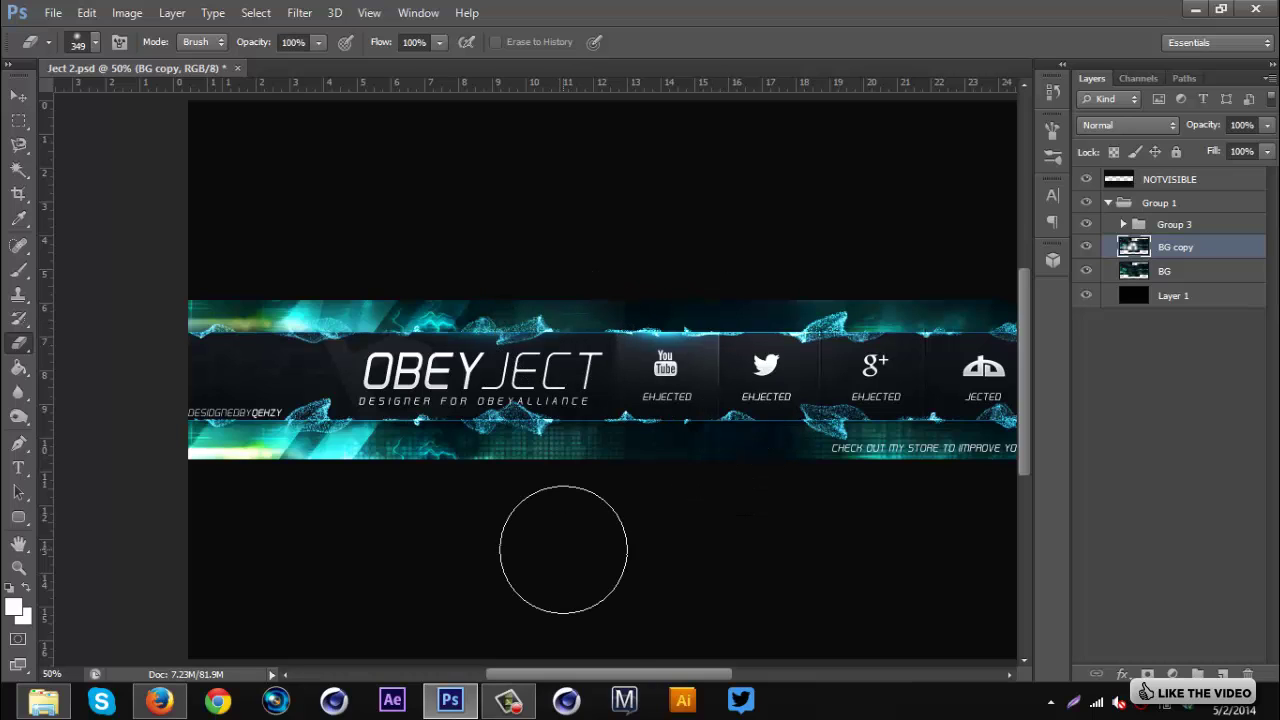
pyautogui.moveTo(577, 676); pyautogui.dragTo(612, 678)
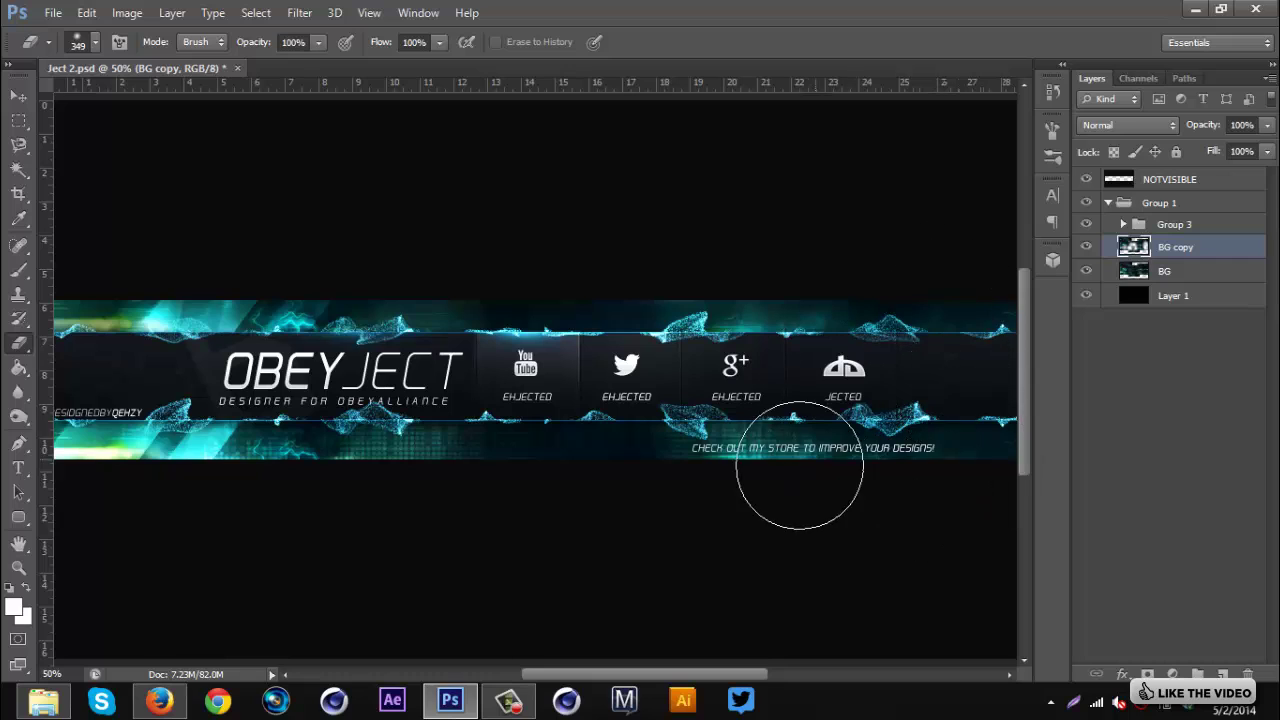
pyautogui.hscroll(-3, 374, 530)
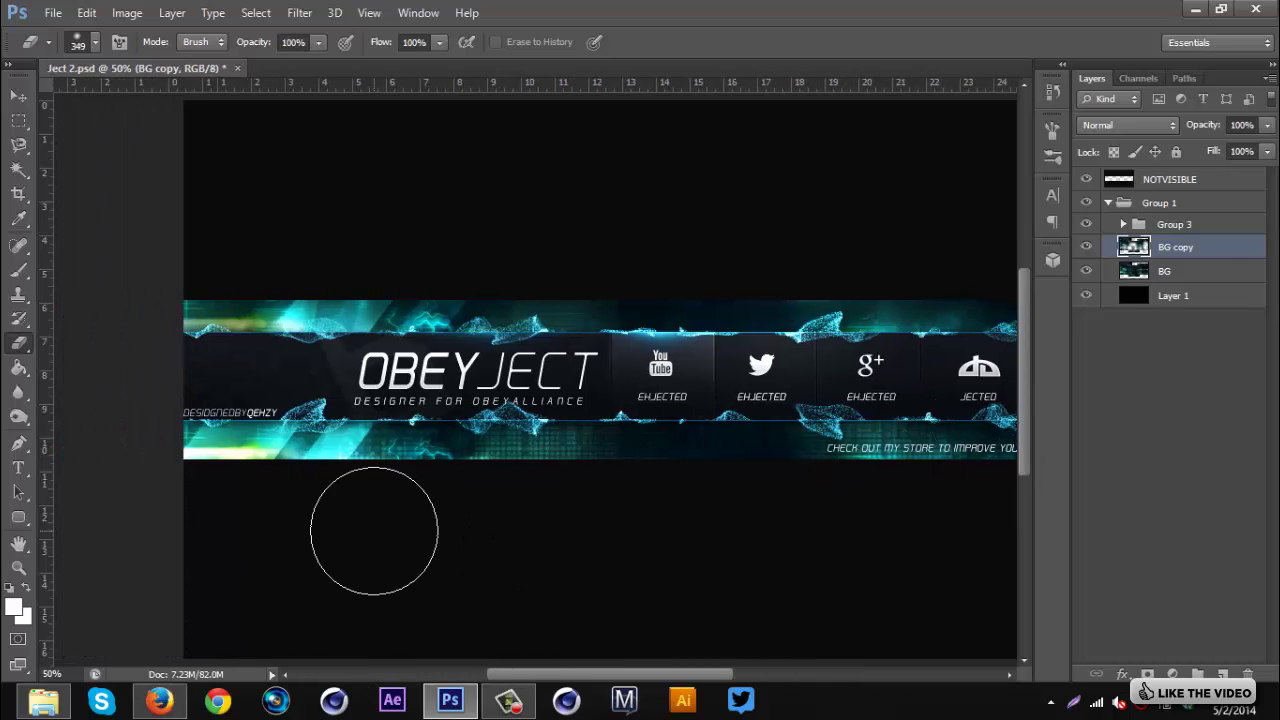
pyautogui.moveTo(570, 677); pyautogui.dragTo(588, 677)
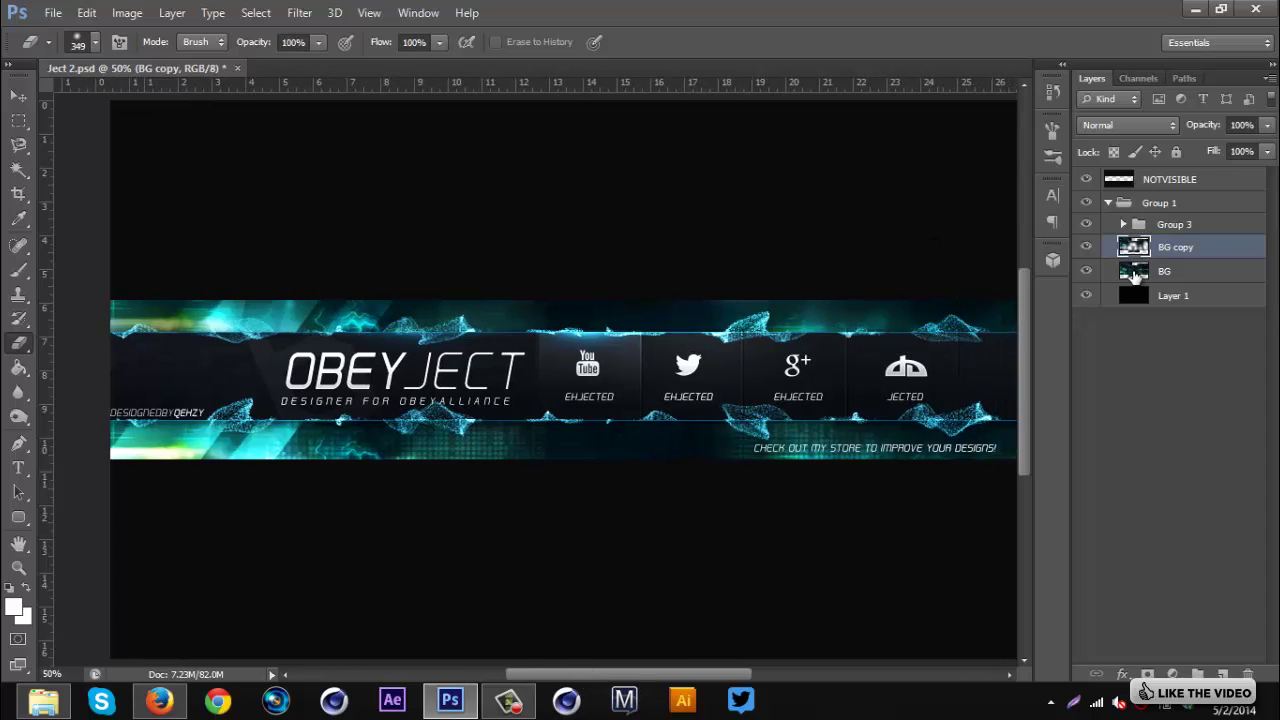
# Merge the wind-streaked copy into BG and create another BG copy layer
pyautogui.hotkey('ctrl', 'e')
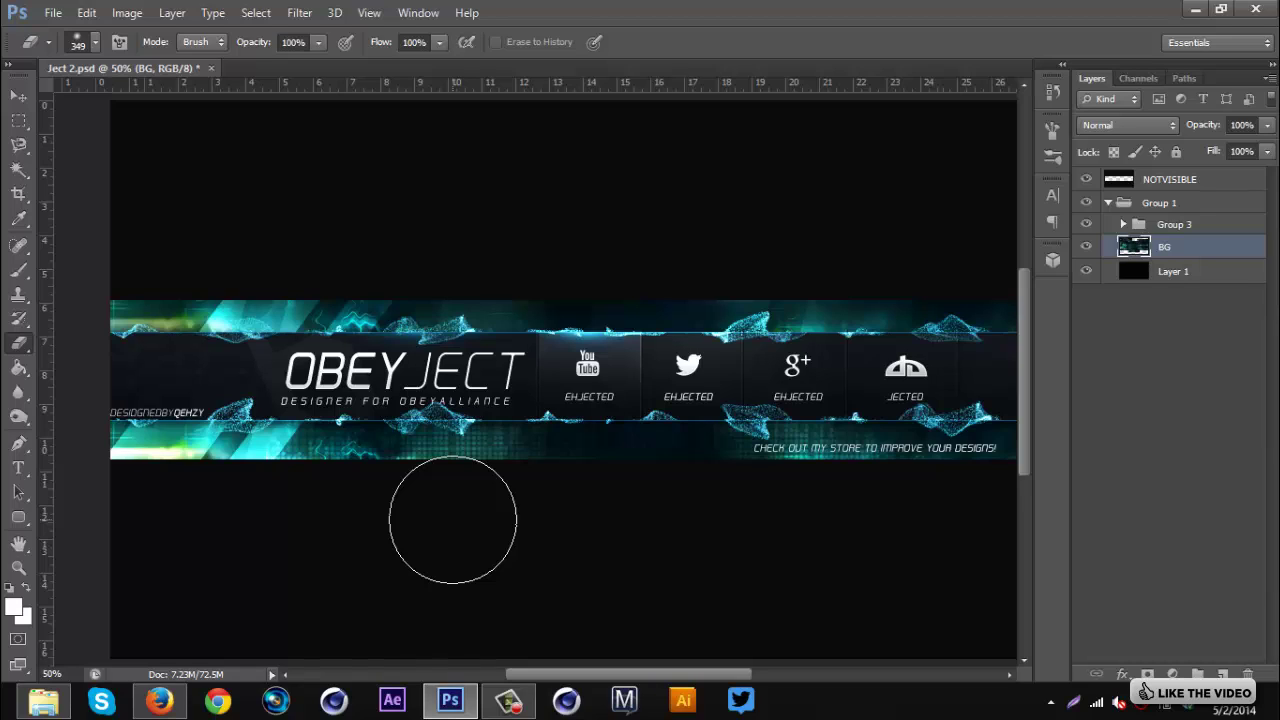
pyautogui.hotkey('ctrl', 'j')
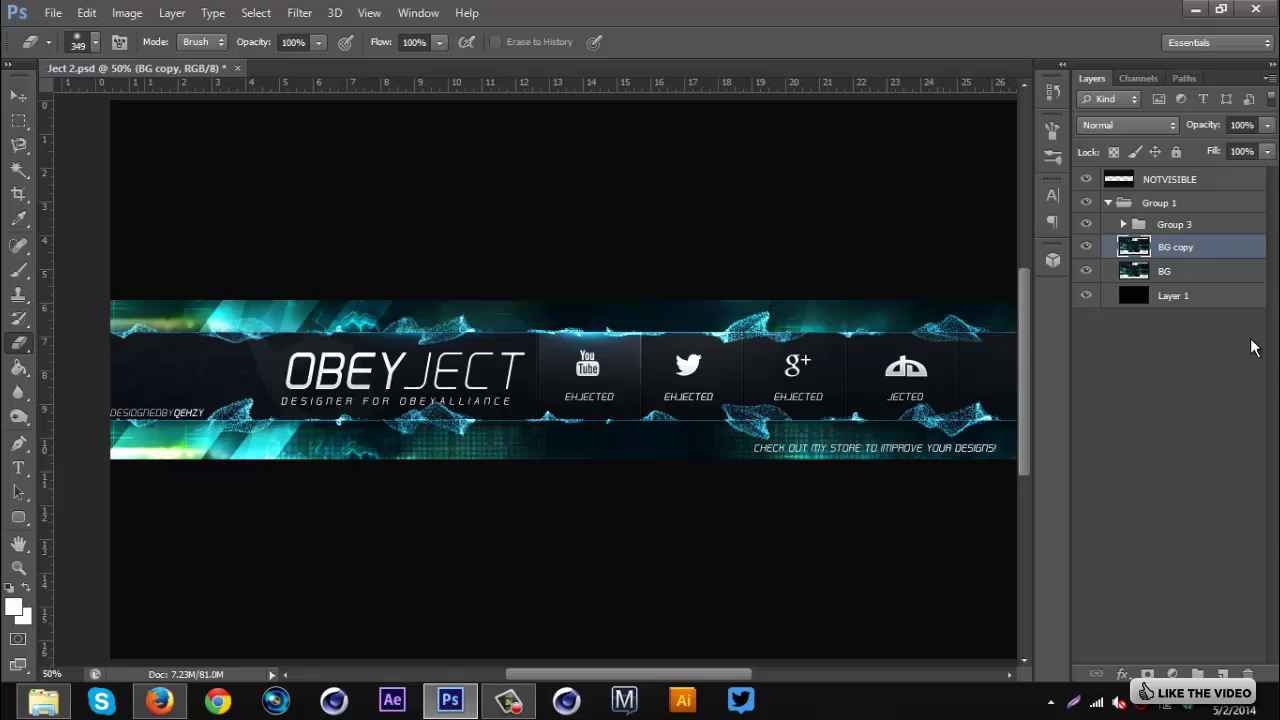
pyautogui.click(300, 14)
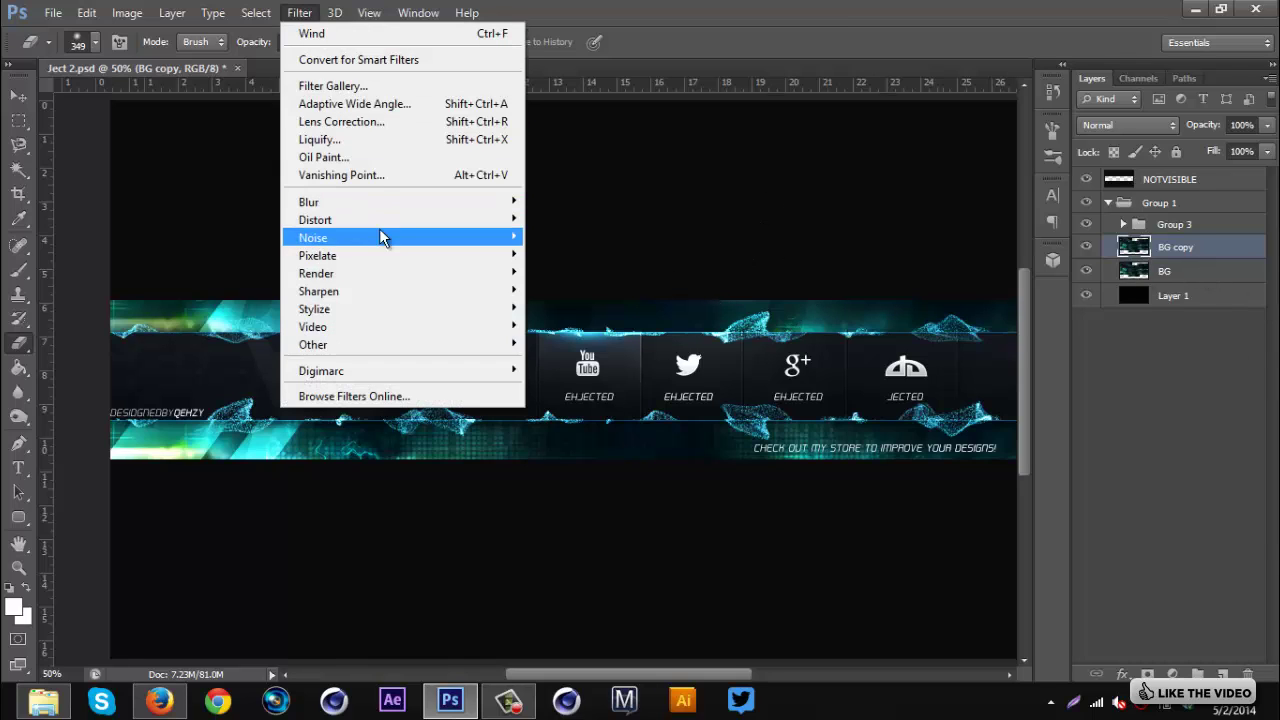
pyautogui.moveTo(445, 257)
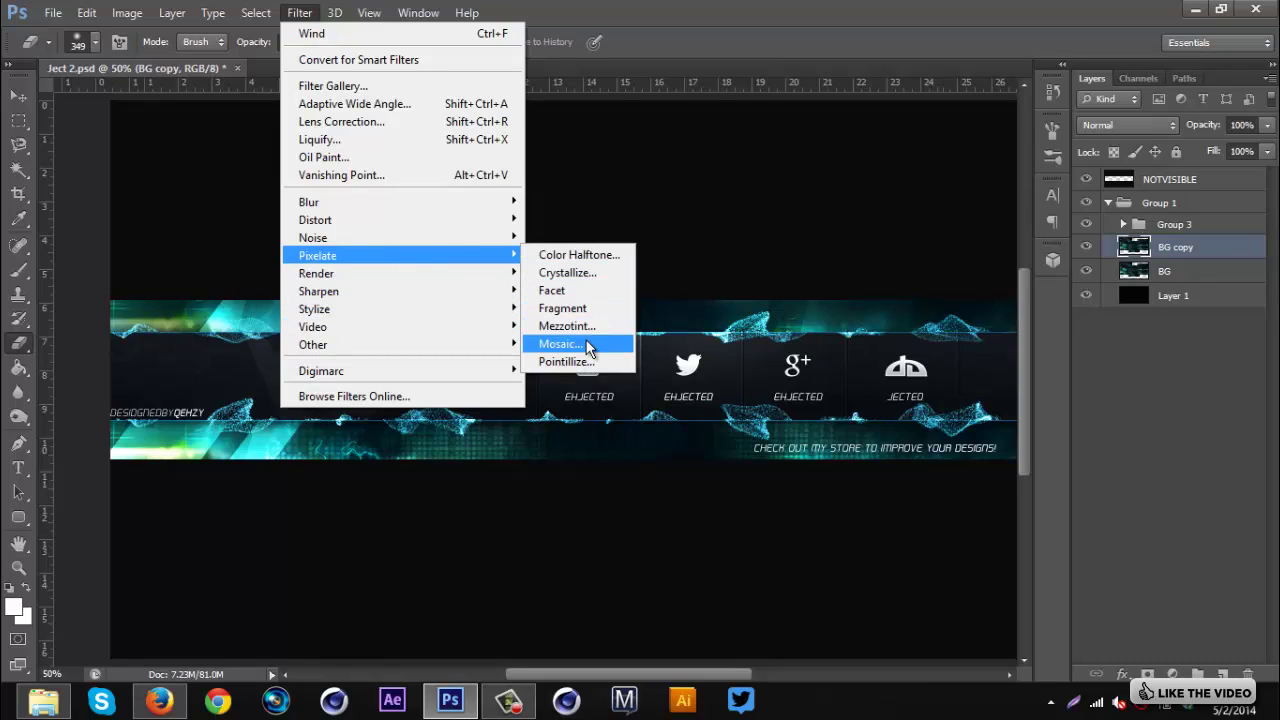
# Apply Mosaic with cell size 20 to the fresh BG copy
pyautogui.click(588, 347)
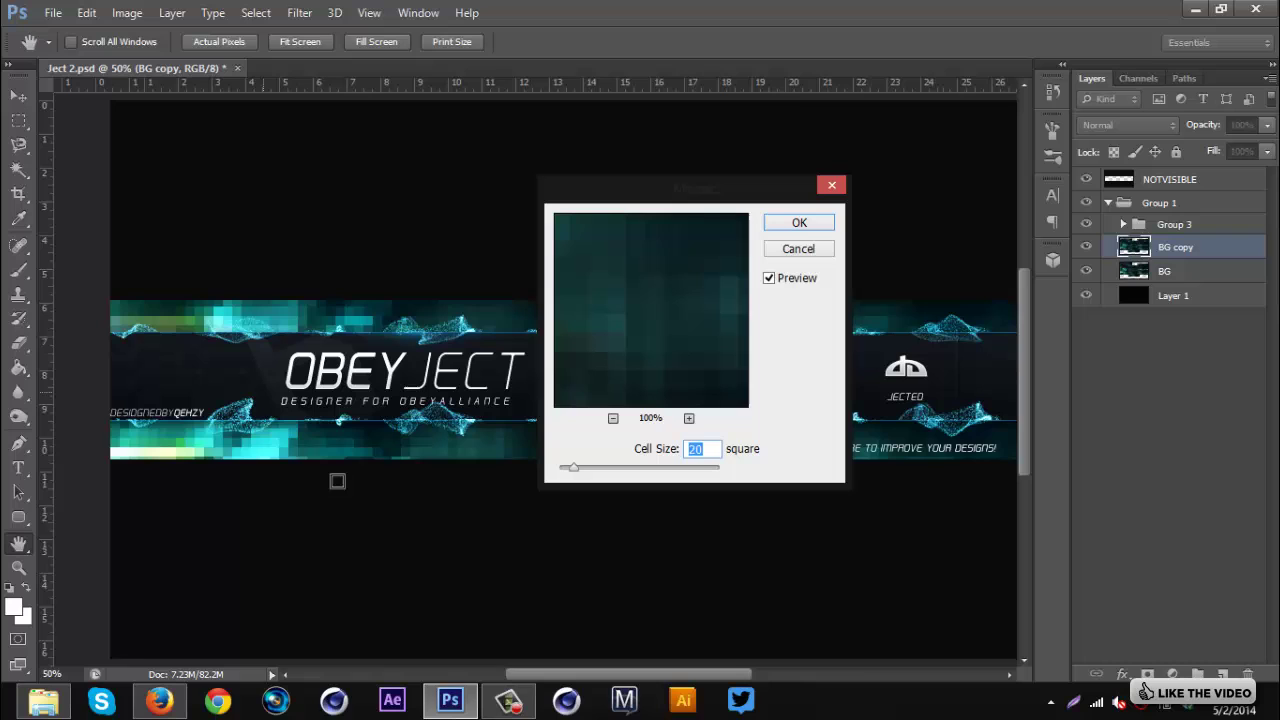
pyautogui.click(799, 223)
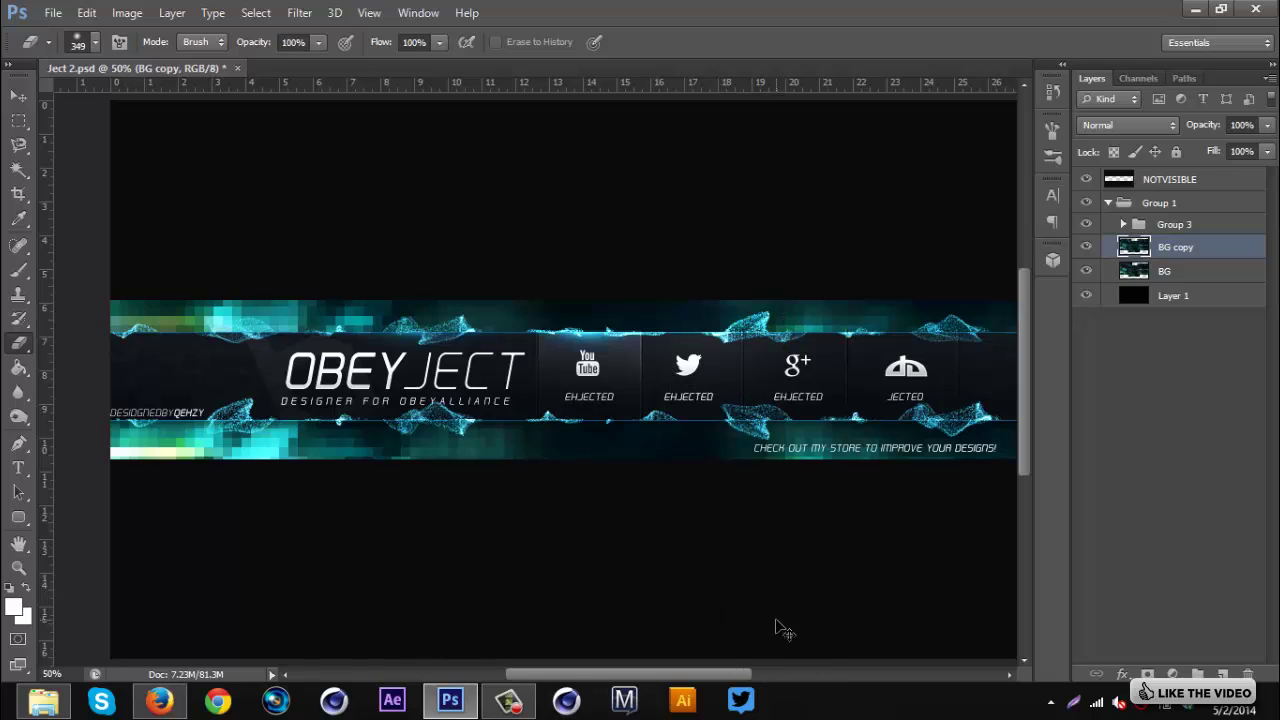
# Free-transform the mosaic copy with a 45° horizontal skew, discarding a trial 45° rotation
pyautogui.hotkey('ctrl', '-')
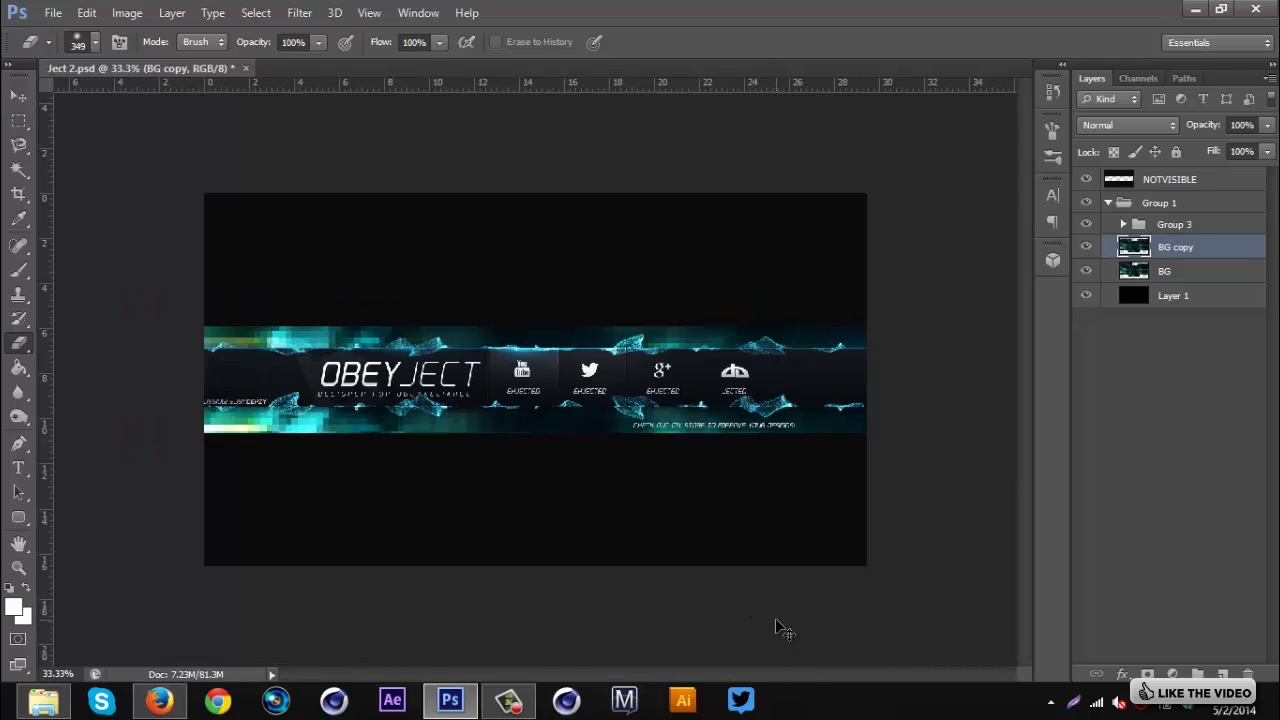
pyautogui.hotkey('ctrl', 't')
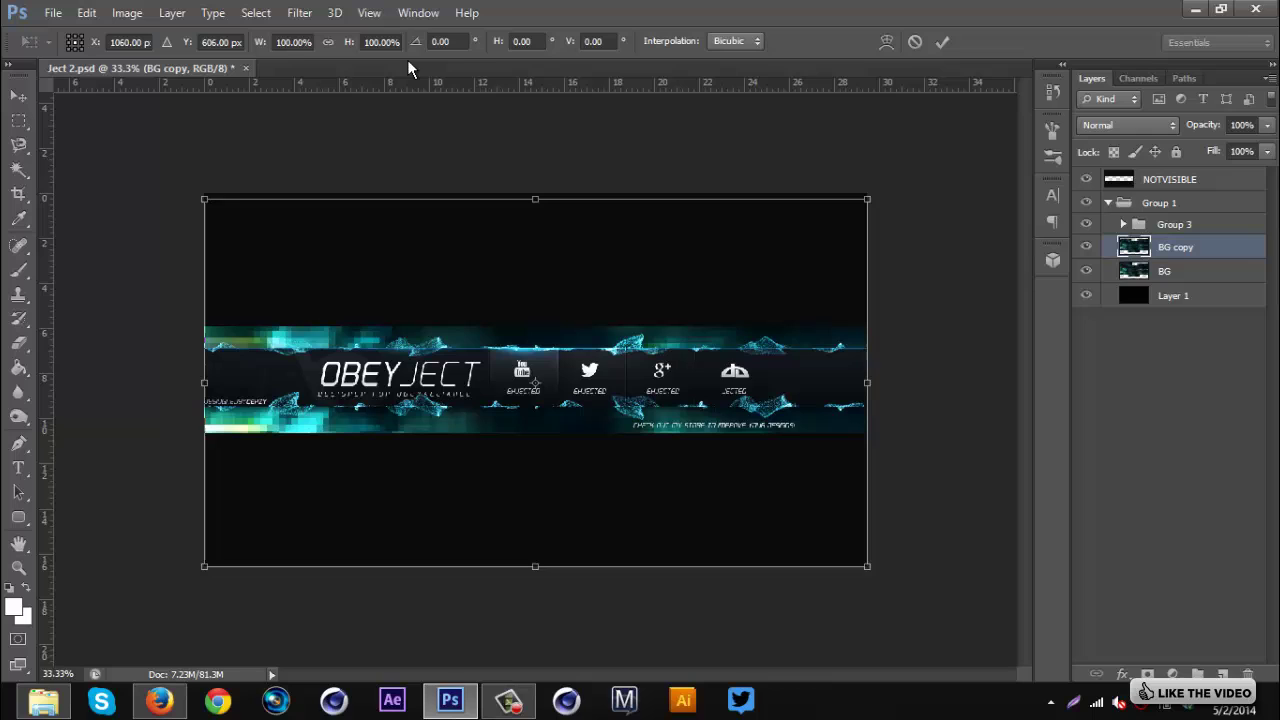
pyautogui.click(452, 41)
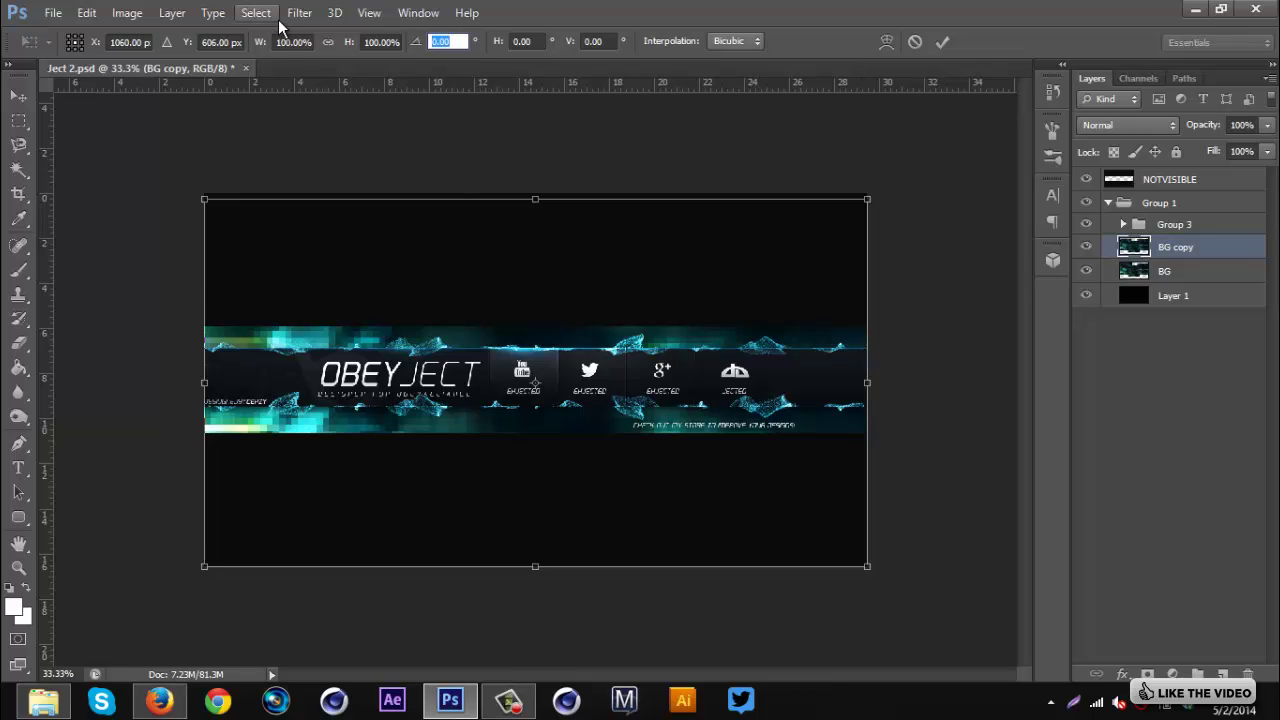
pyautogui.write('45')
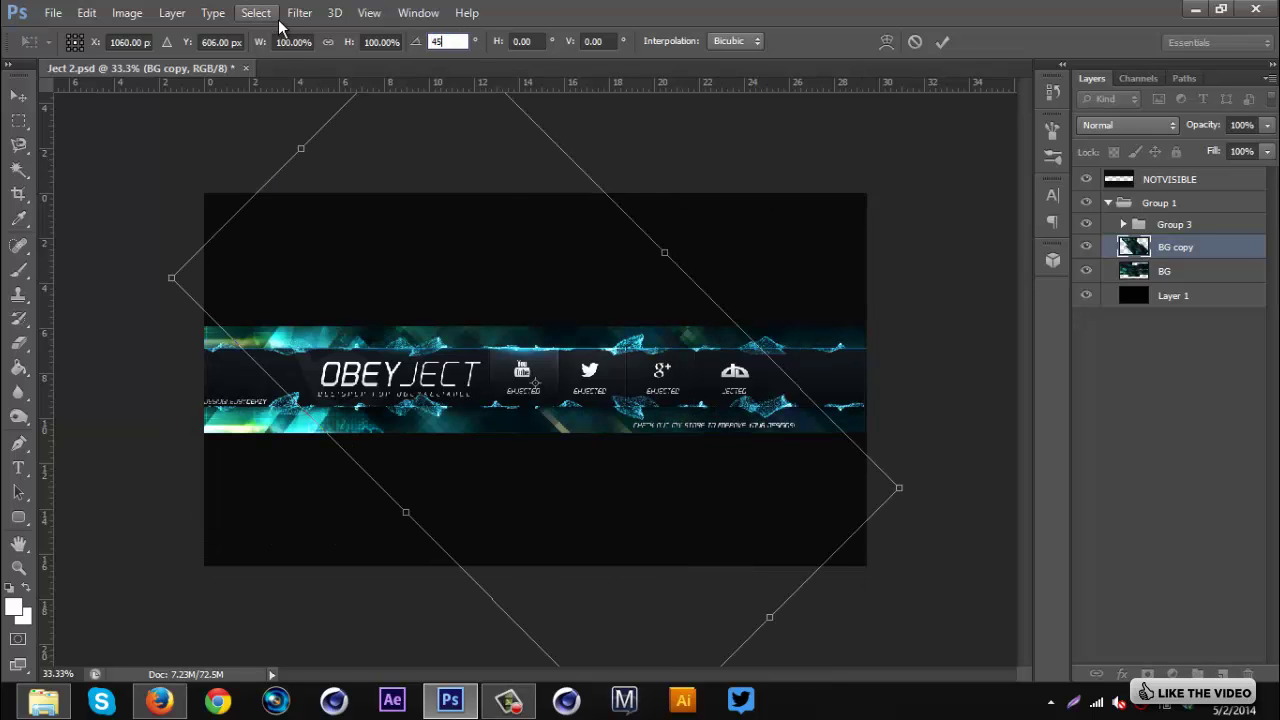
pyautogui.hotkey('ctrl', 'z')
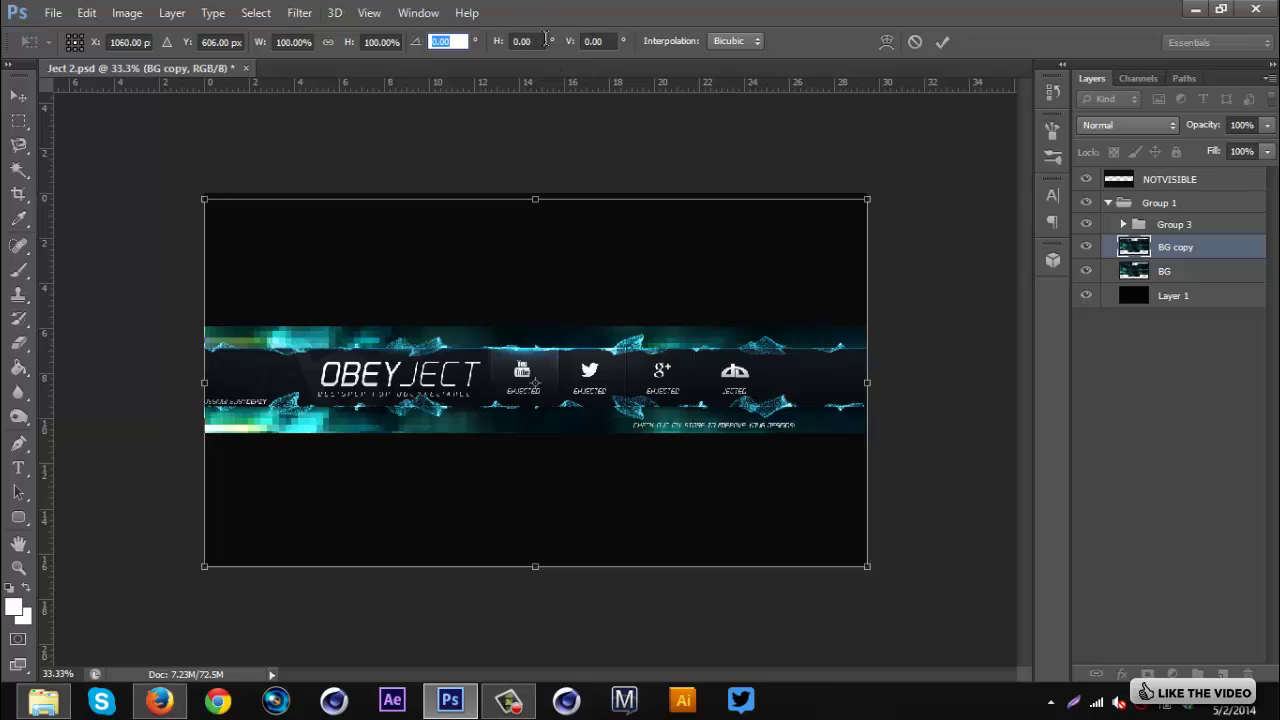
pyautogui.click(515, 41)
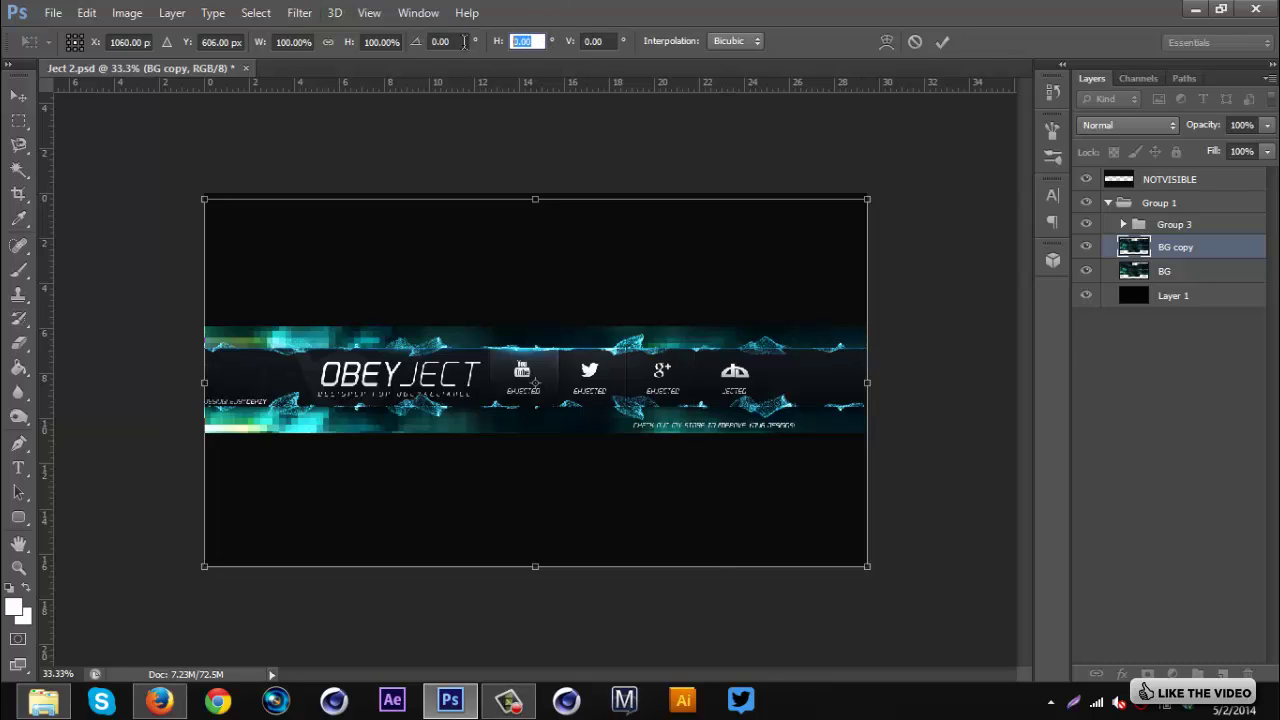
pyautogui.write('45')
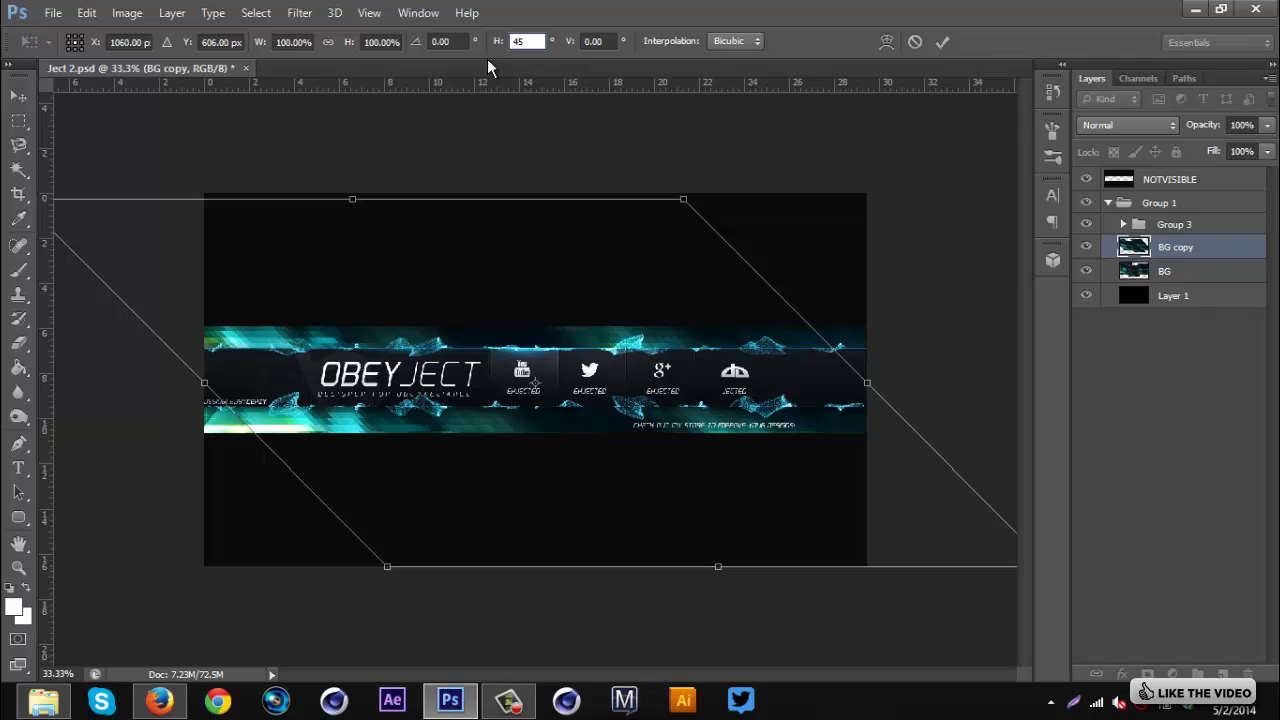
pyautogui.press('Return')
pyautogui.press('Return')
pyautogui.press('e')
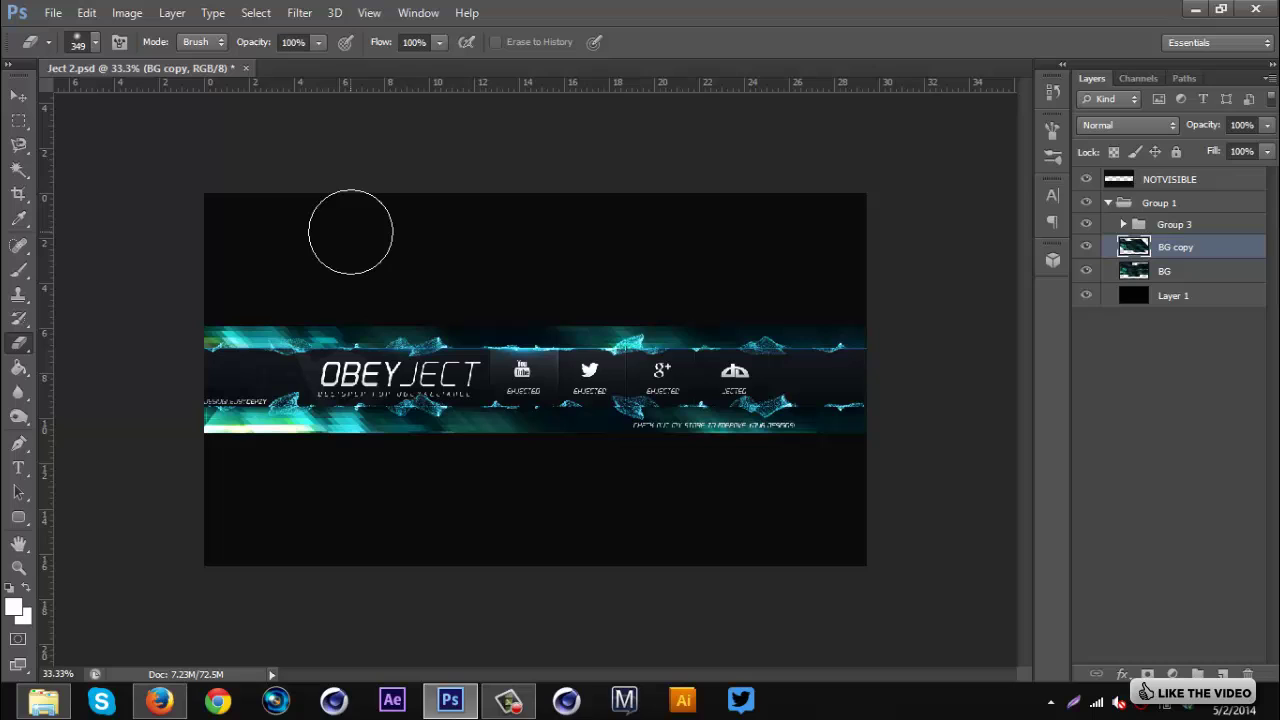
# Duplicate the skewed background into BG copy 2 and flip the copy horizontally
pyautogui.hotkey('ctrl', 'j')
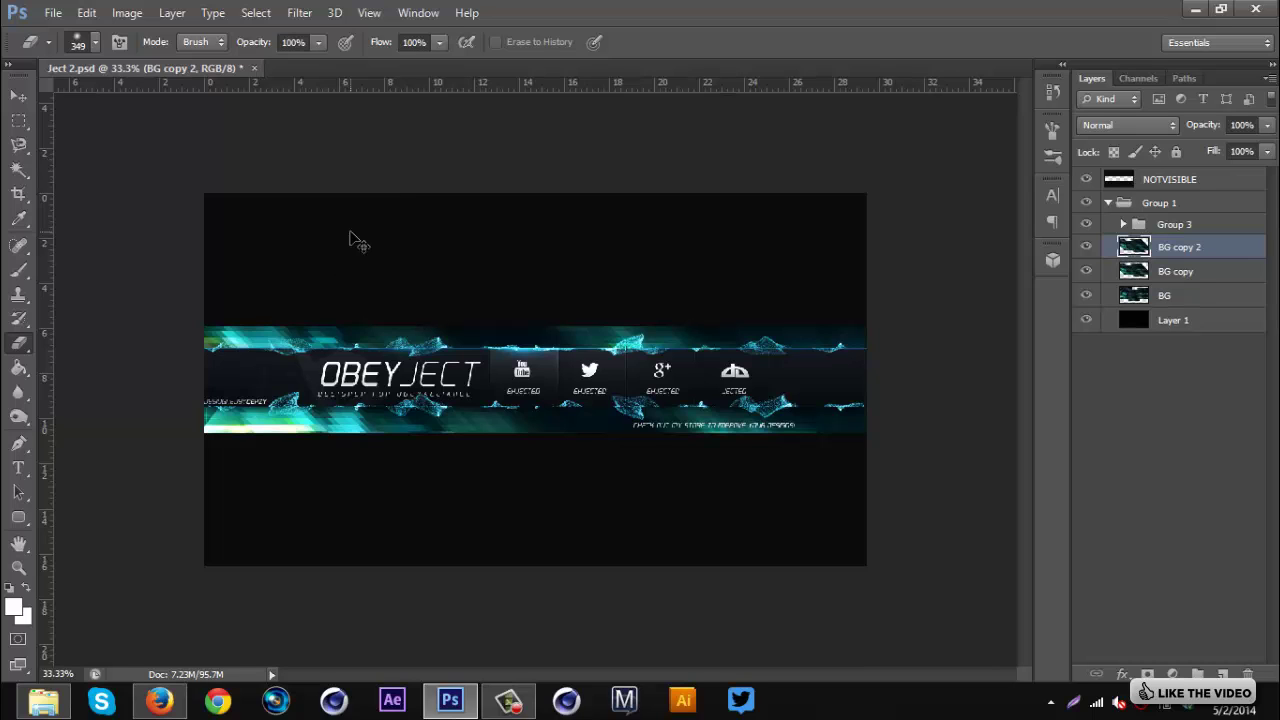
pyautogui.hotkey('ctrl', 't')
pyautogui.rightClick(636, 422)
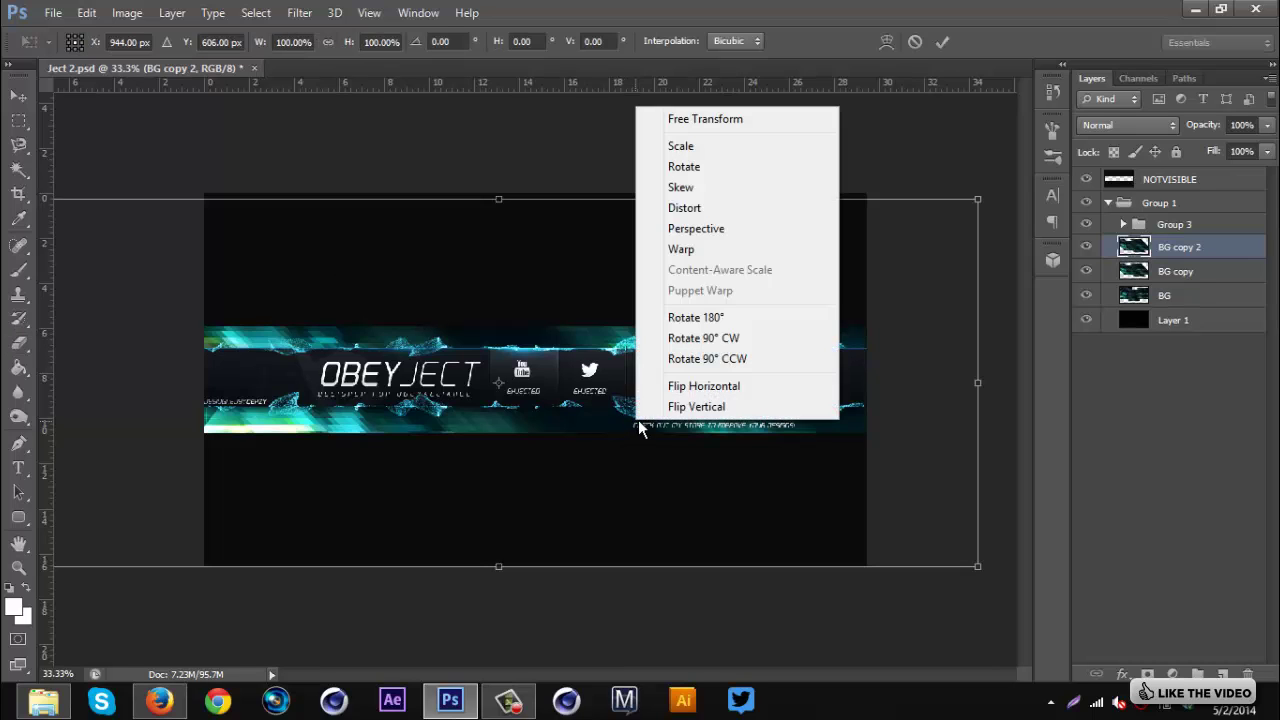
pyautogui.click(704, 386)
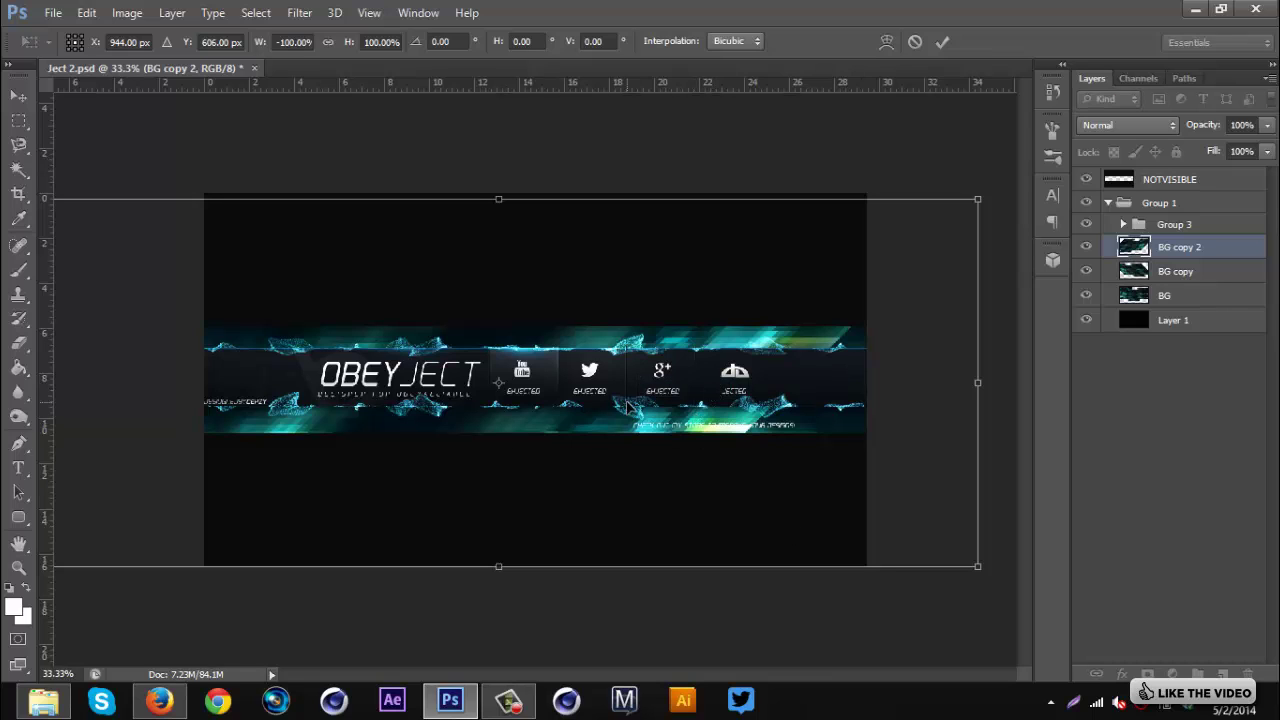
pyautogui.press('Return')
pyautogui.press('e')
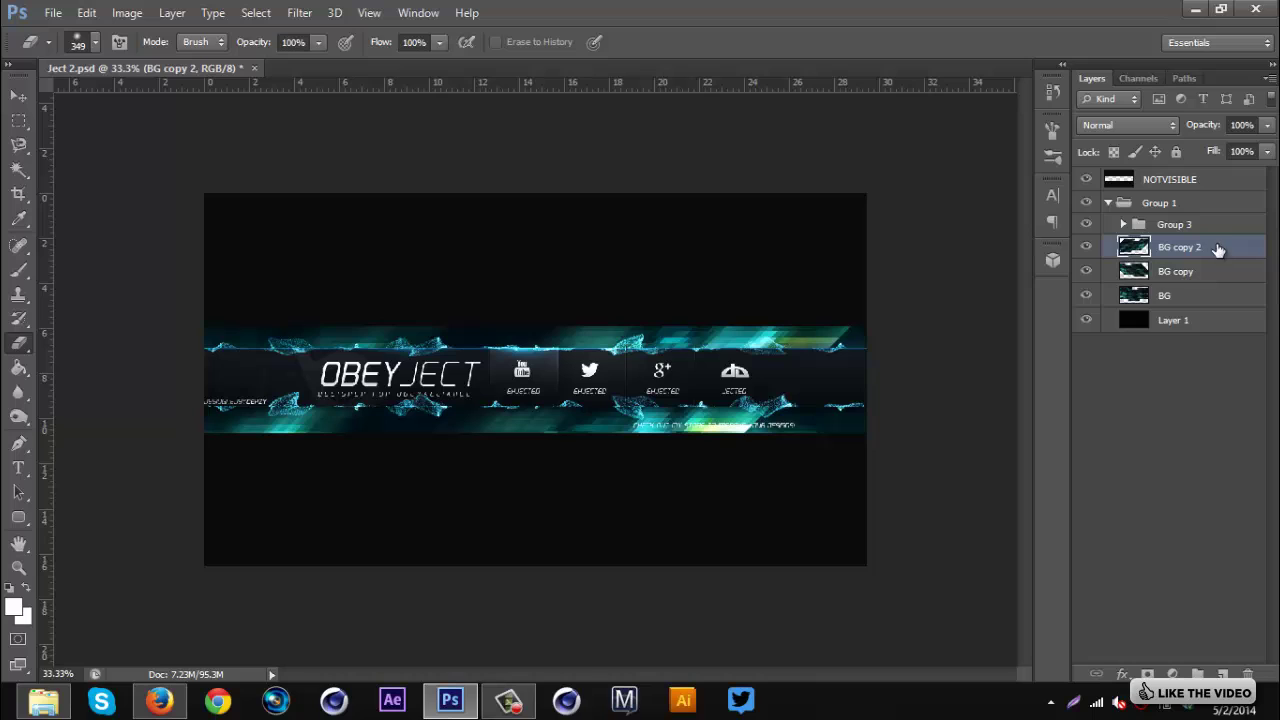
pyautogui.keyDown('ctrl'); pyautogui.click(1196, 271); pyautogui.keyUp('ctrl')
pyautogui.click(1242, 125)
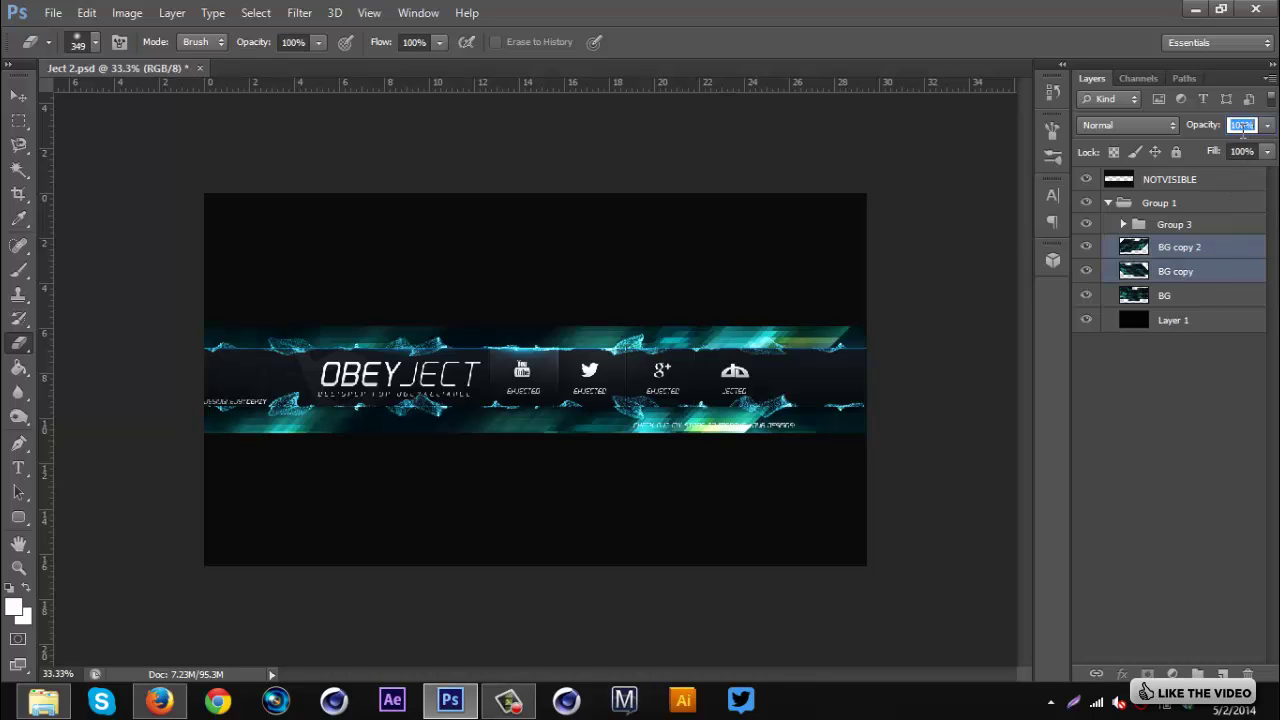
pyautogui.write('50')
pyautogui.press('Return')
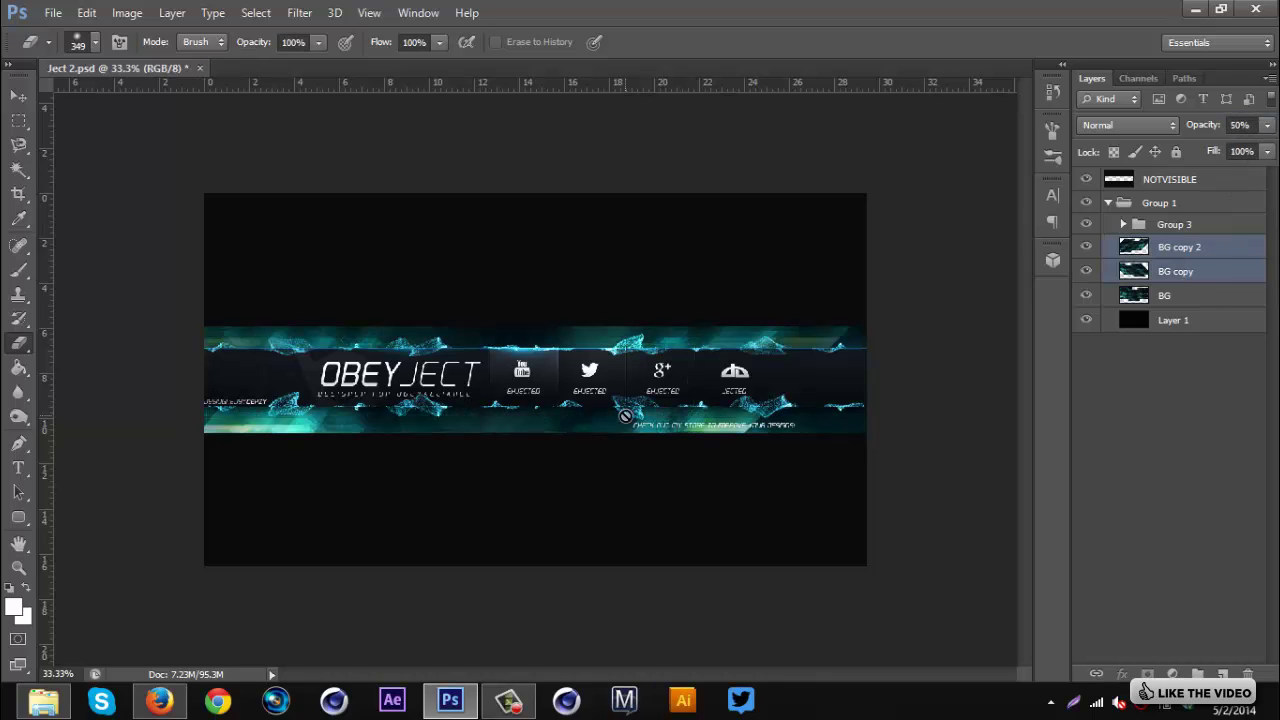
pyautogui.scroll(-1, 628, 422)
pyautogui.scroll(3, 628, 422)
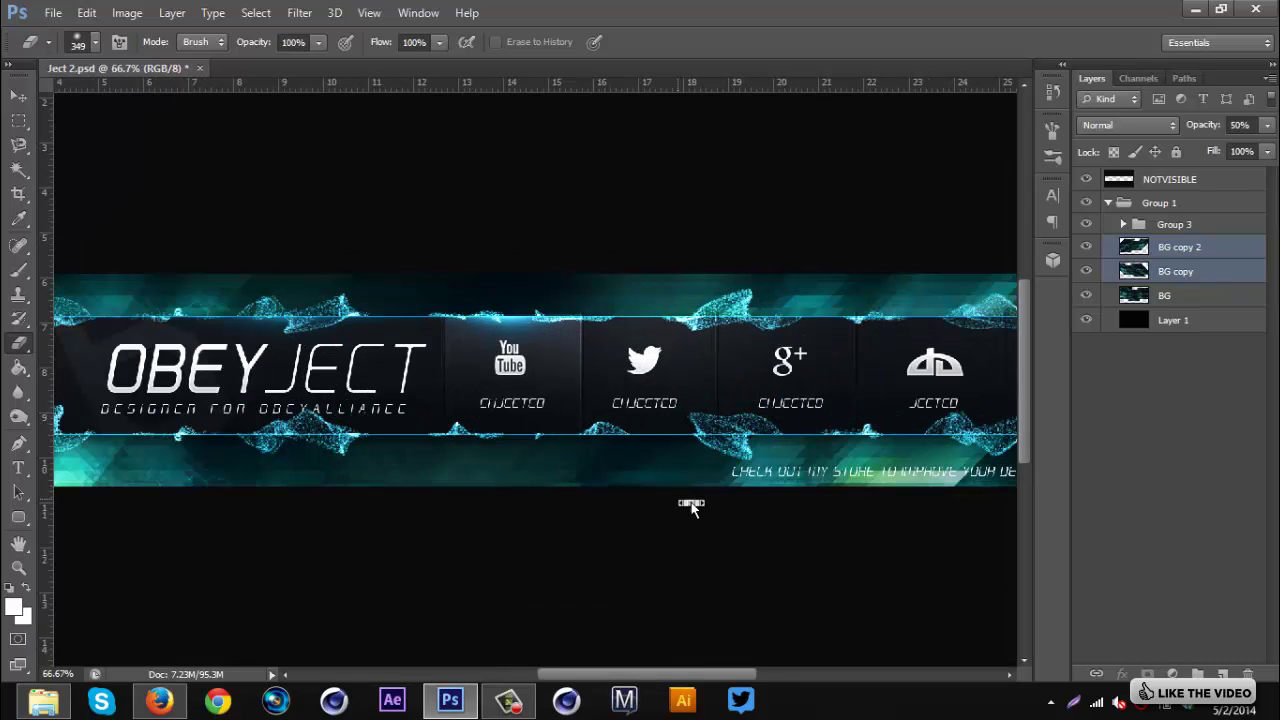
pyautogui.hscroll(-3, 690, 505)
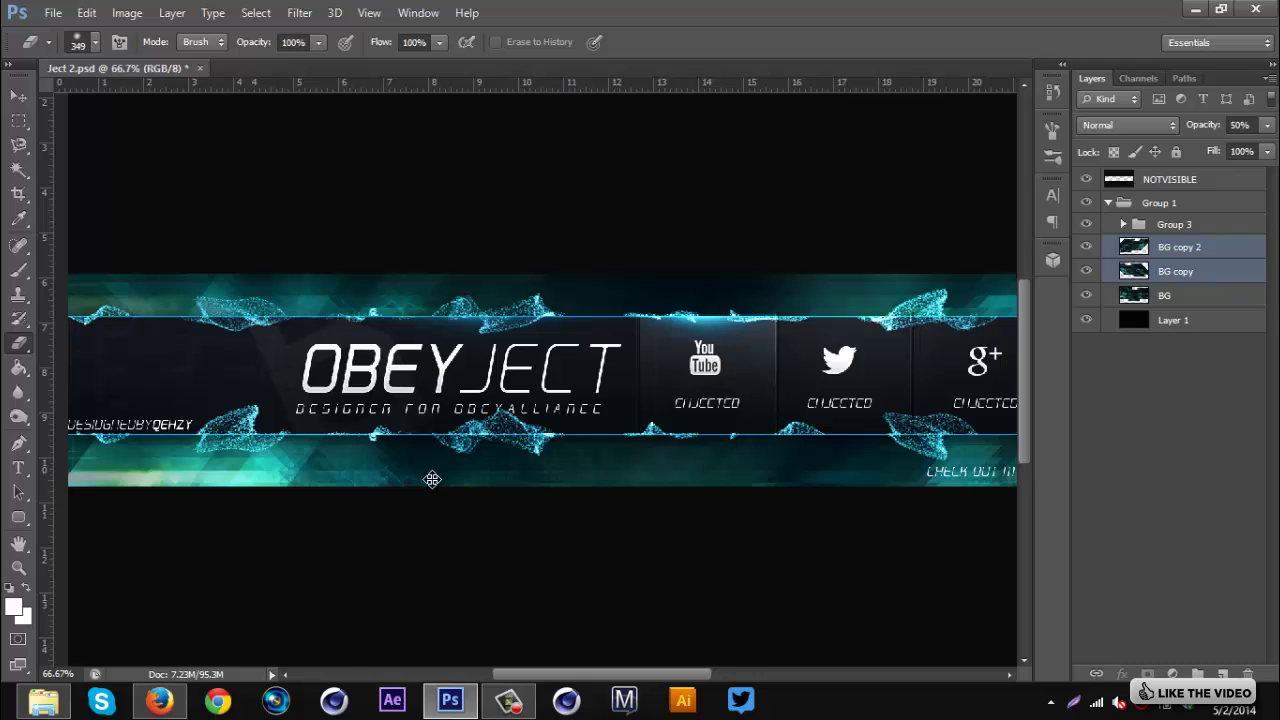
pyautogui.moveTo(603, 674); pyautogui.dragTo(583, 674)
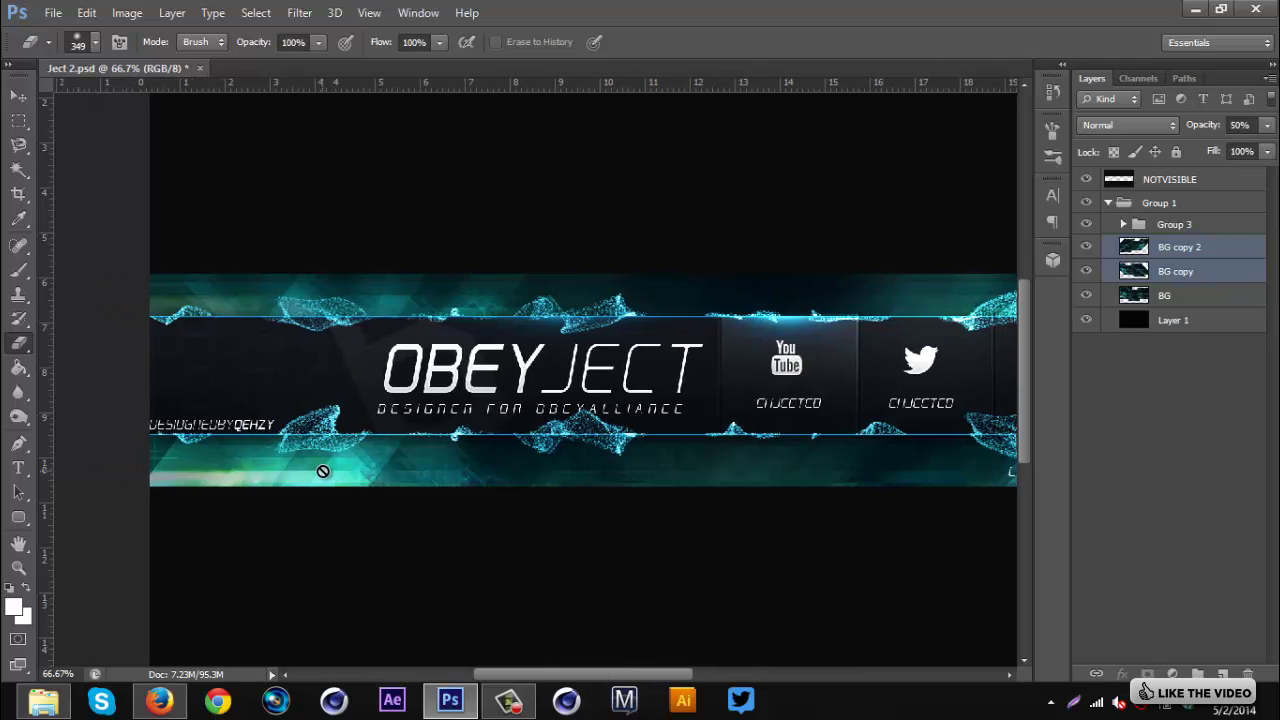
pyautogui.hscroll(3, 449, 615)
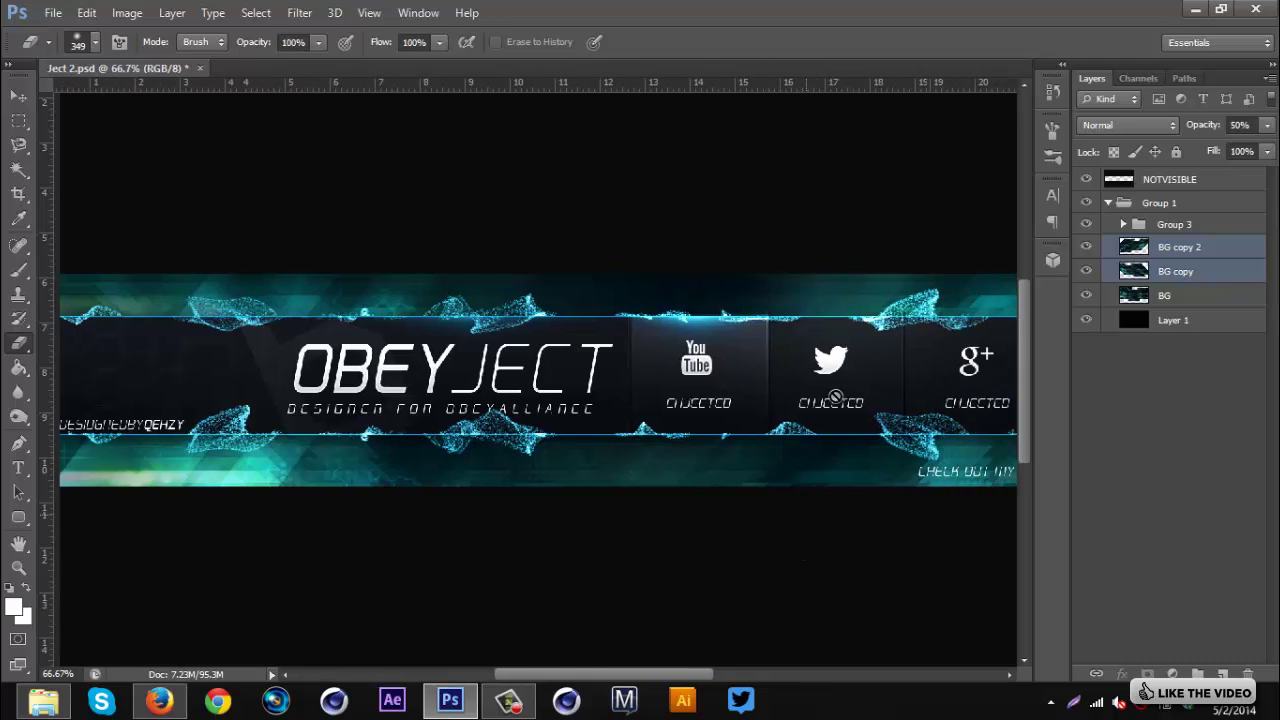
pyautogui.hscroll(-2, 330, 455)
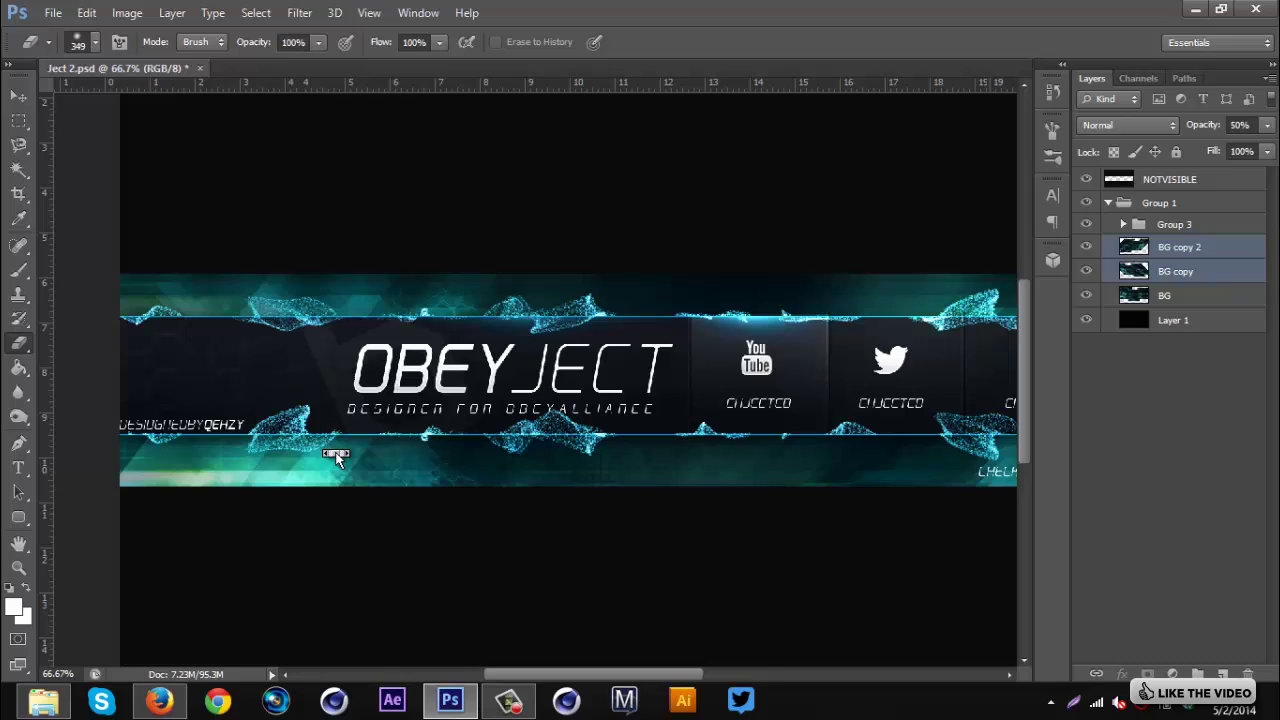
# Merge the two BG copy layers into a single BG copy 2 layer
pyautogui.rightClick(1212, 263)
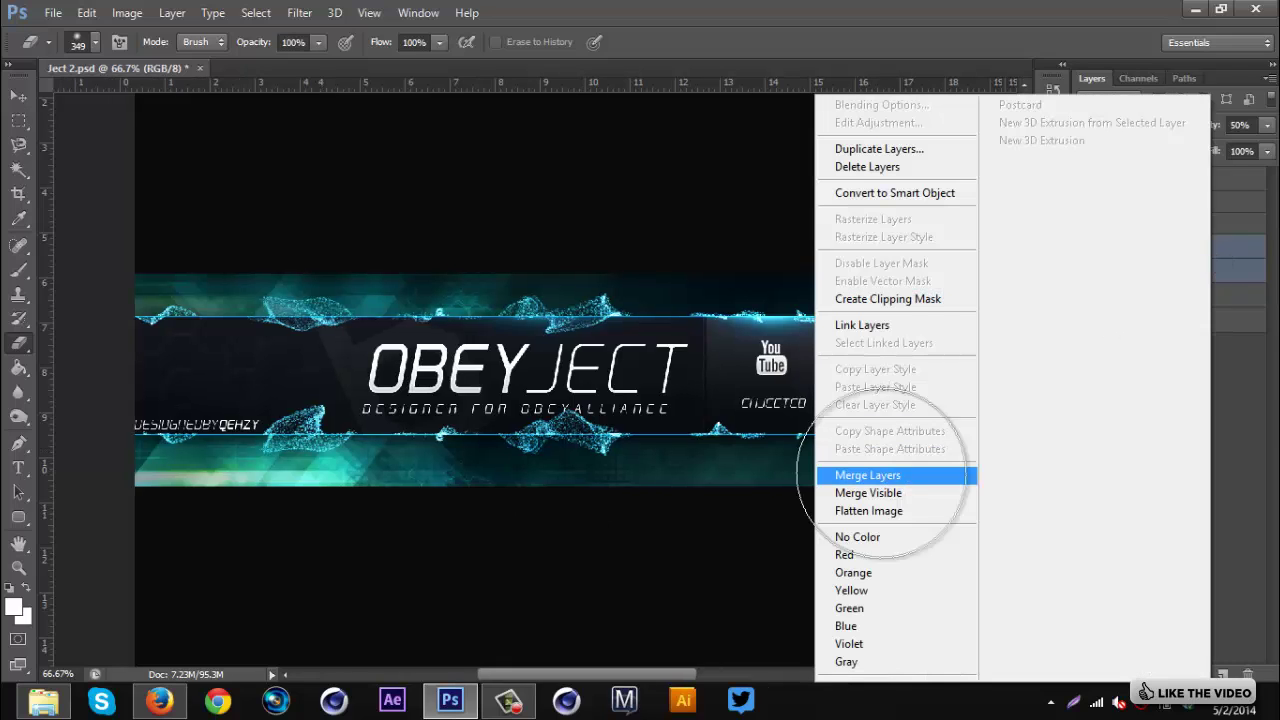
pyautogui.click(885, 476)
pyautogui.hotkey('ctrl', '-')
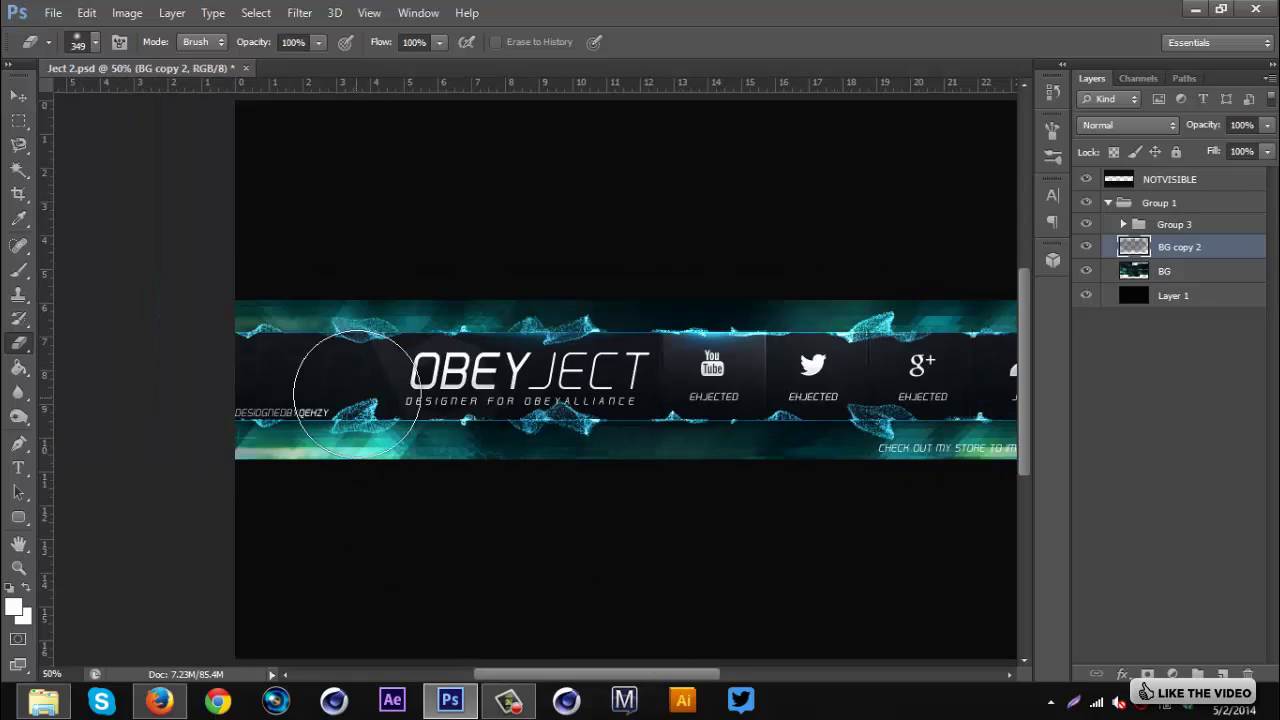
# Erase part of BG copy 2 over the banner's left side to reveal the background
pyautogui.moveTo(291, 312)
pyautogui.mouseDown()
pyautogui.moveTo(389, 299)
pyautogui.moveTo(542, 309)
pyautogui.moveTo(387, 467)
pyautogui.moveTo(318, 464)
pyautogui.moveTo(363, 442)
pyautogui.mouseUp()
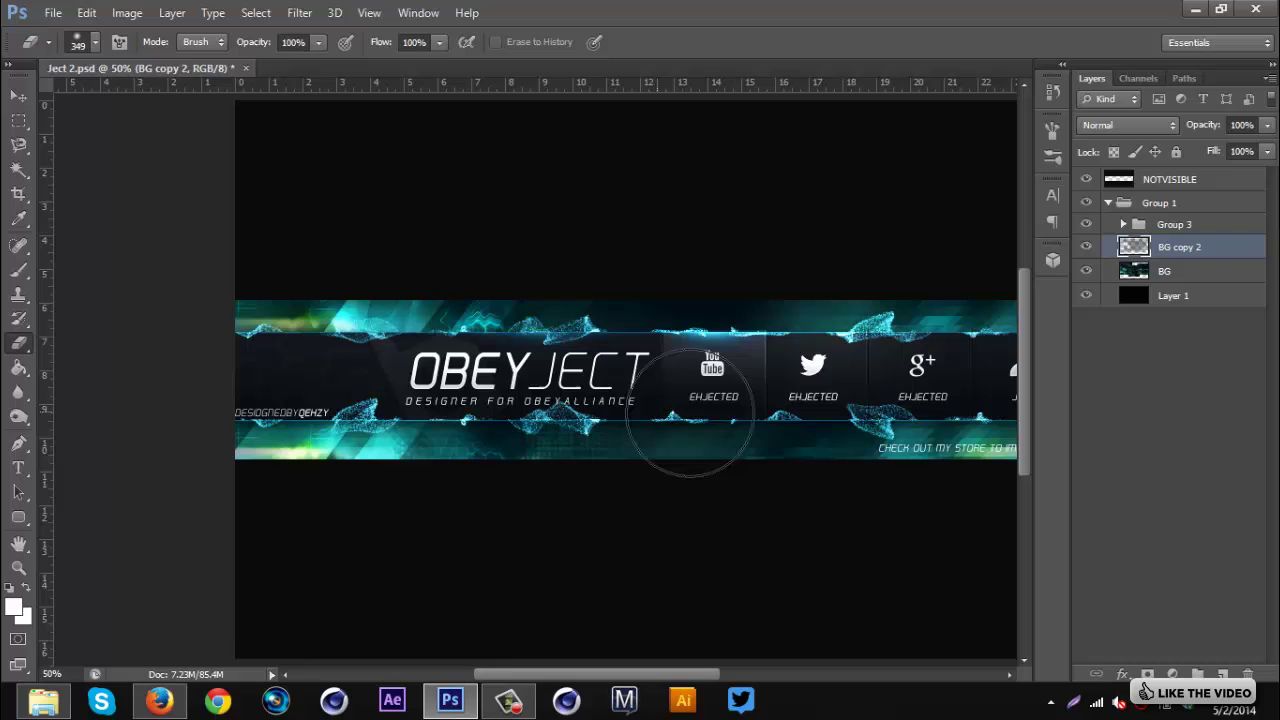
pyautogui.hscroll(4, 800, 594)
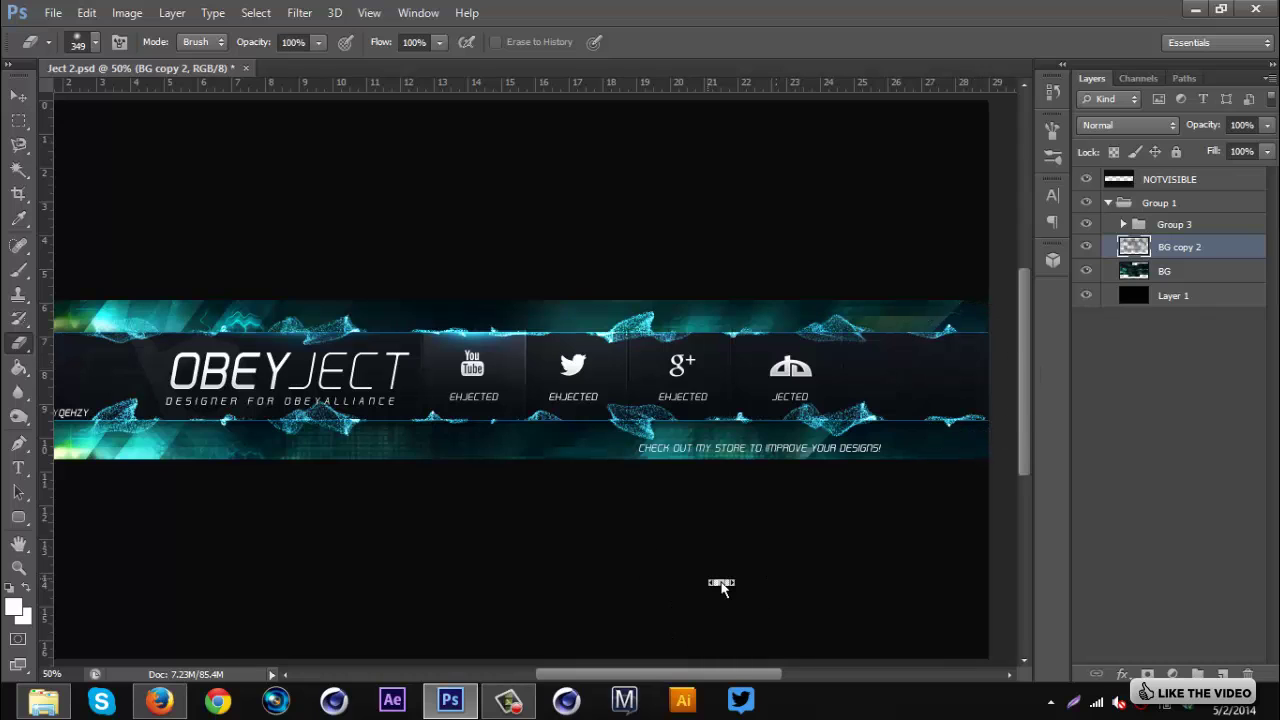
pyautogui.hscroll(-2, 712, 588)
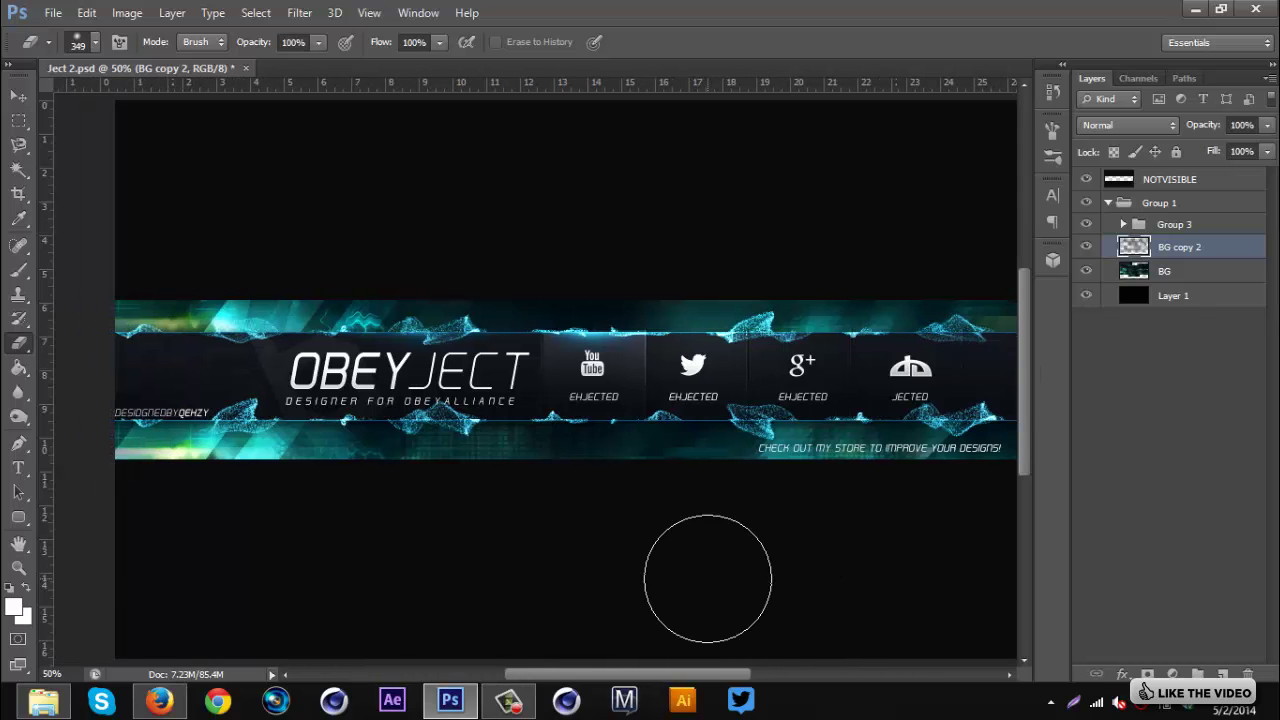
pyautogui.hotkey('ctrl', '-')
pyautogui.hotkey('ctrl', '+')
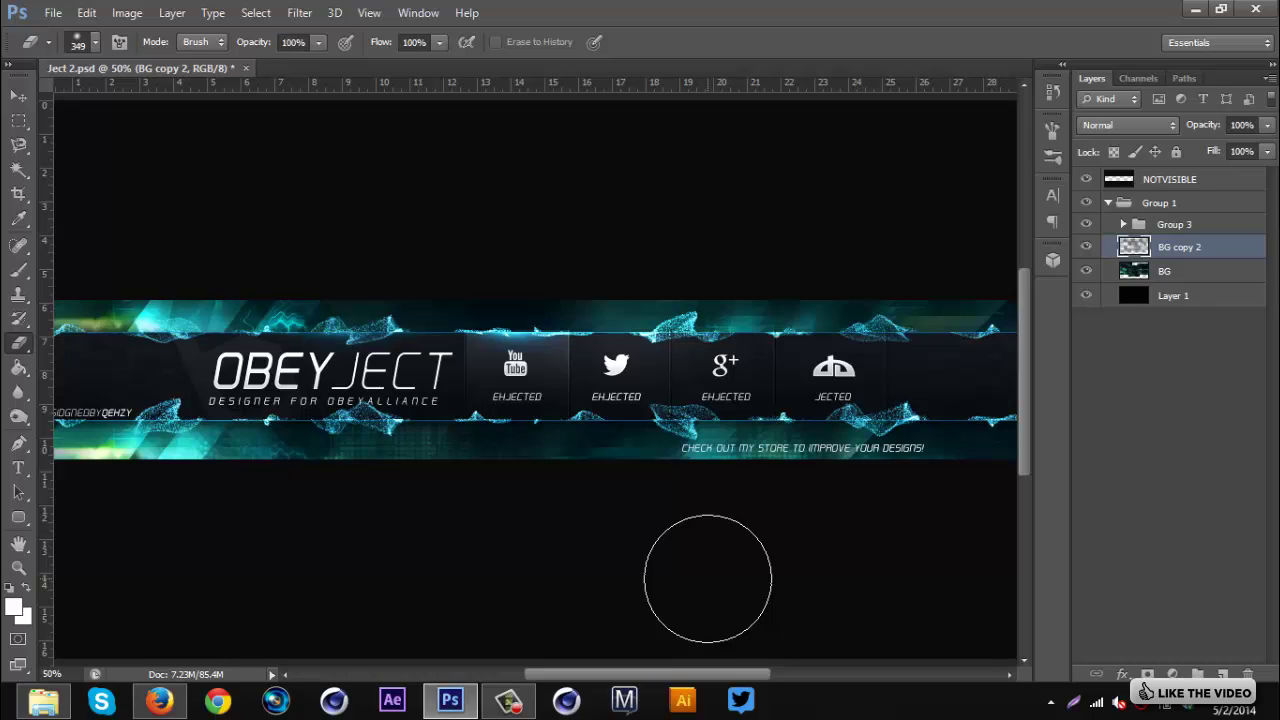
pyautogui.hotkey('ctrl', '-')
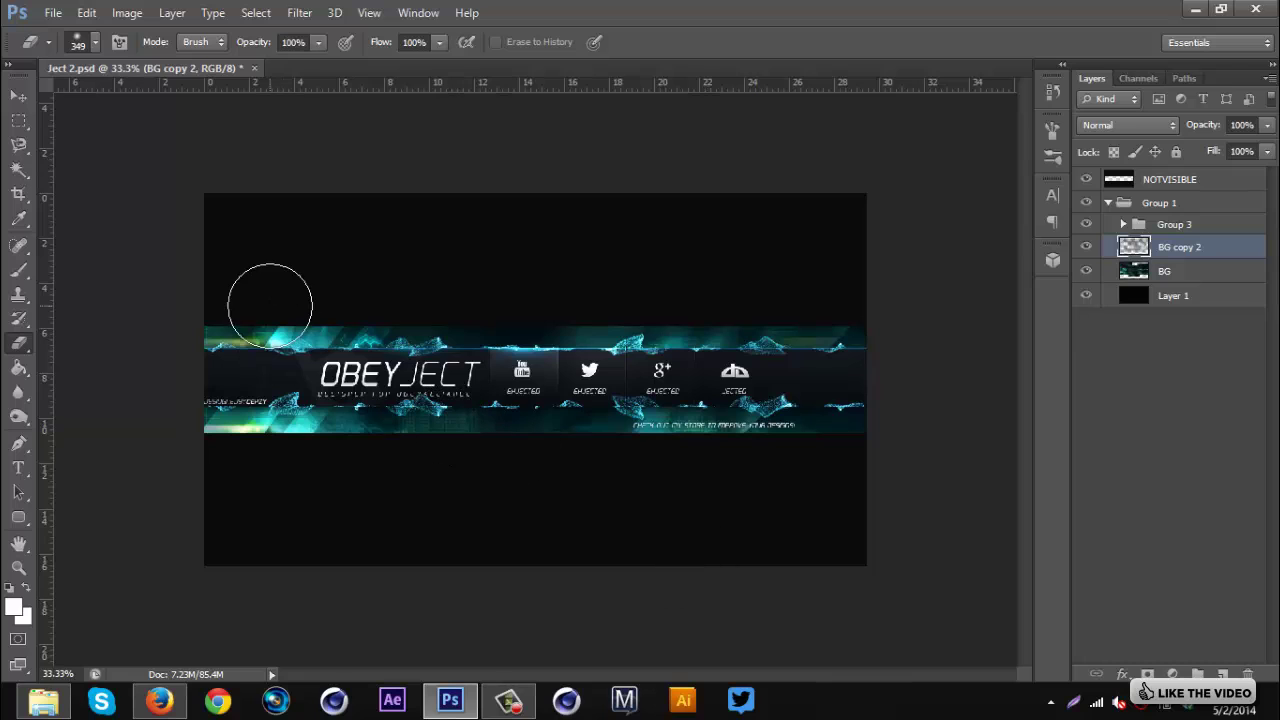
# Browse the Noise and Stylize filter submenus without applying anything, then select the Move tool
pyautogui.click(300, 14)
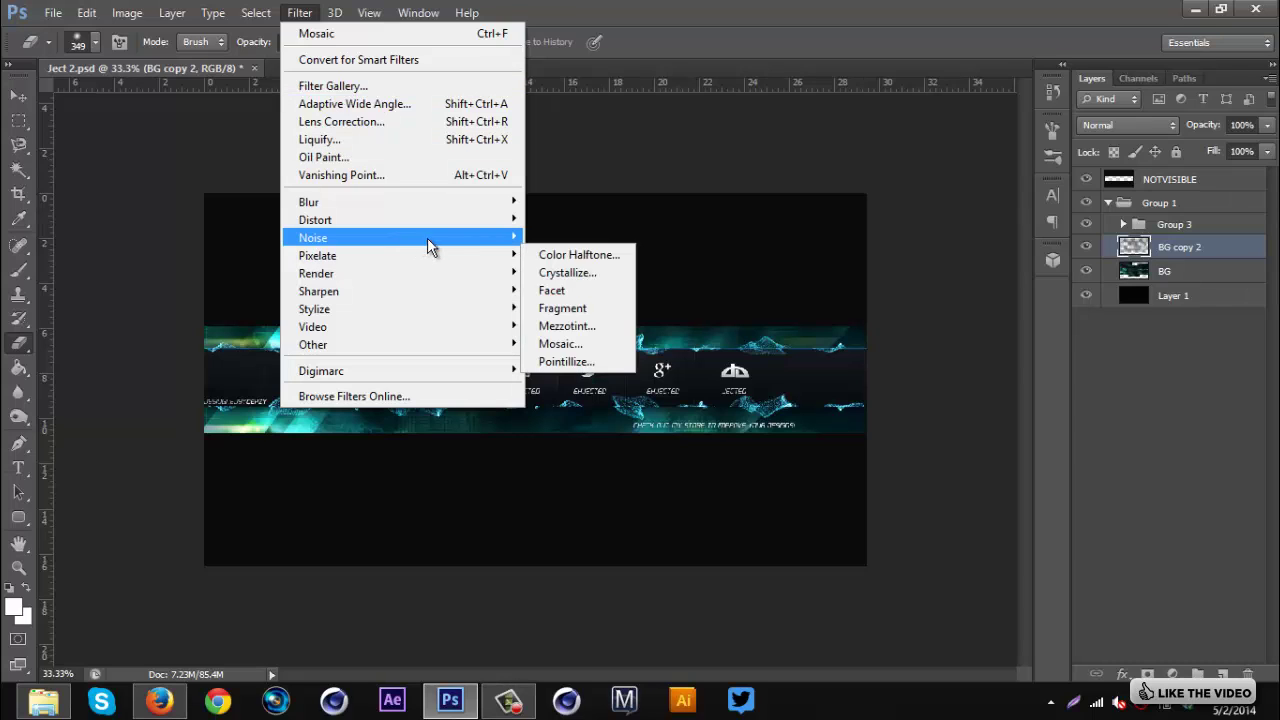
pyautogui.moveTo(440, 260)
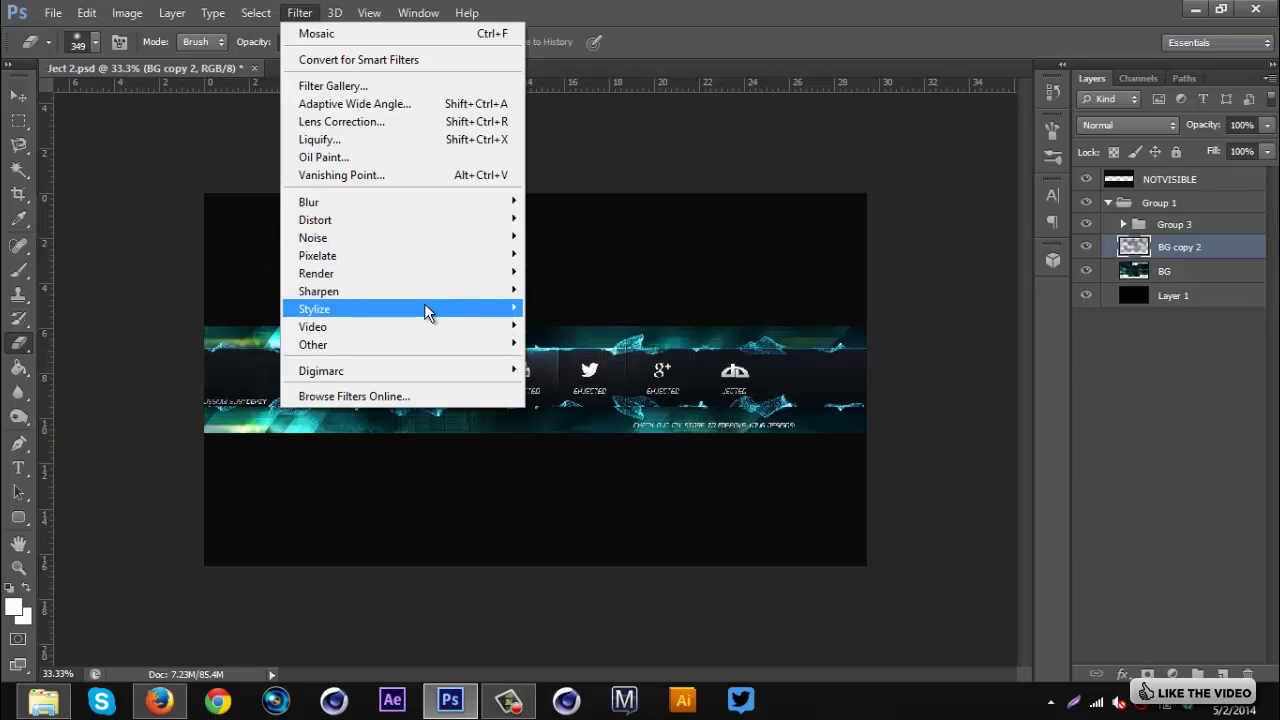
pyautogui.moveTo(424, 318)
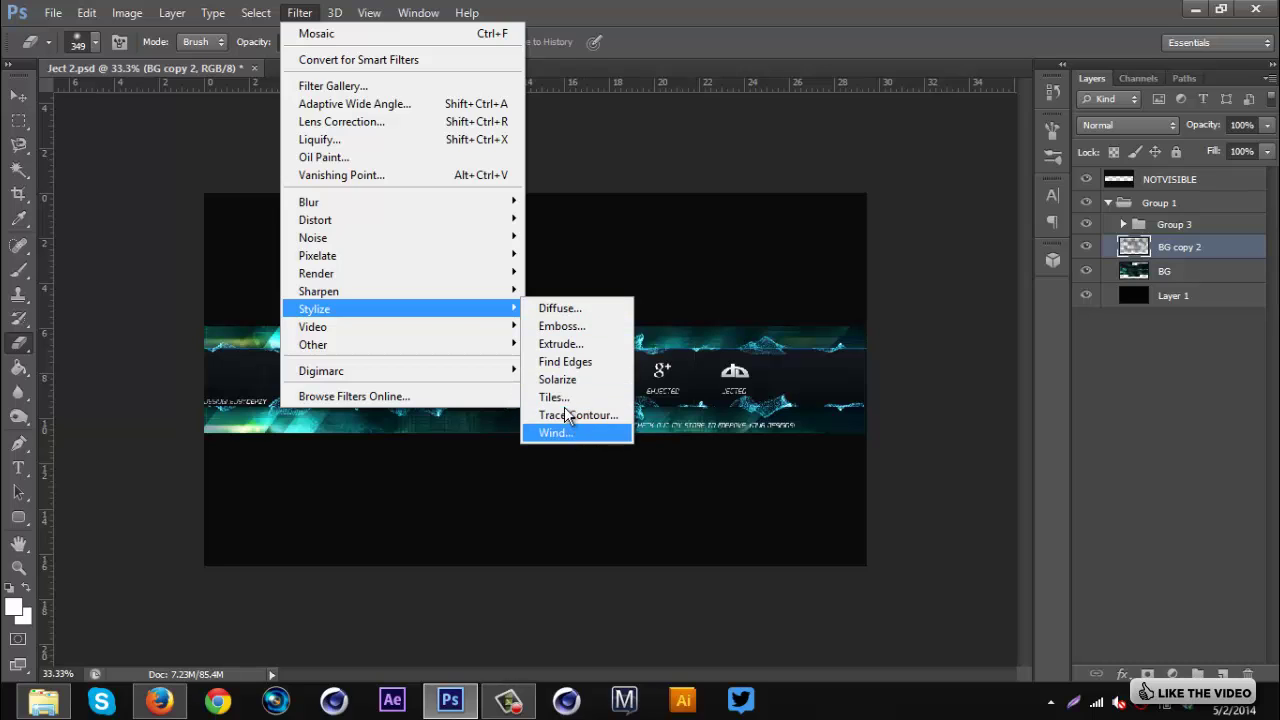
pyautogui.click(299, 12)
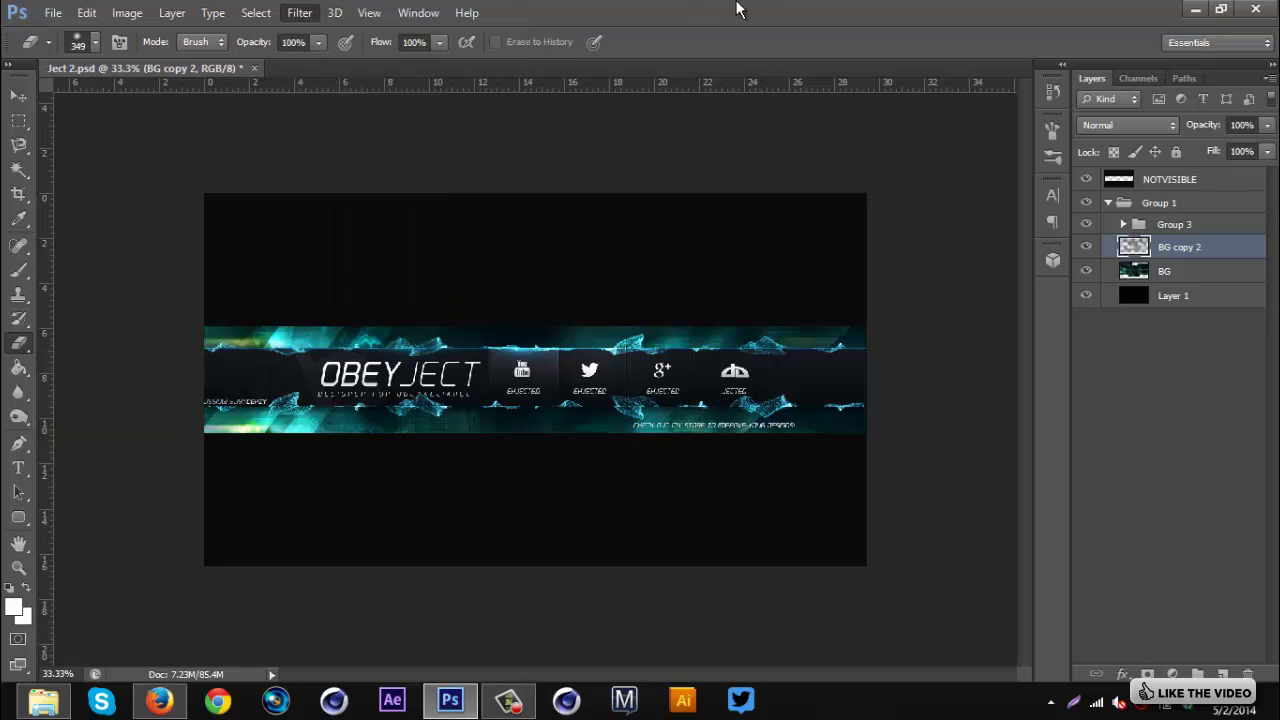
pyautogui.click(12, 96)
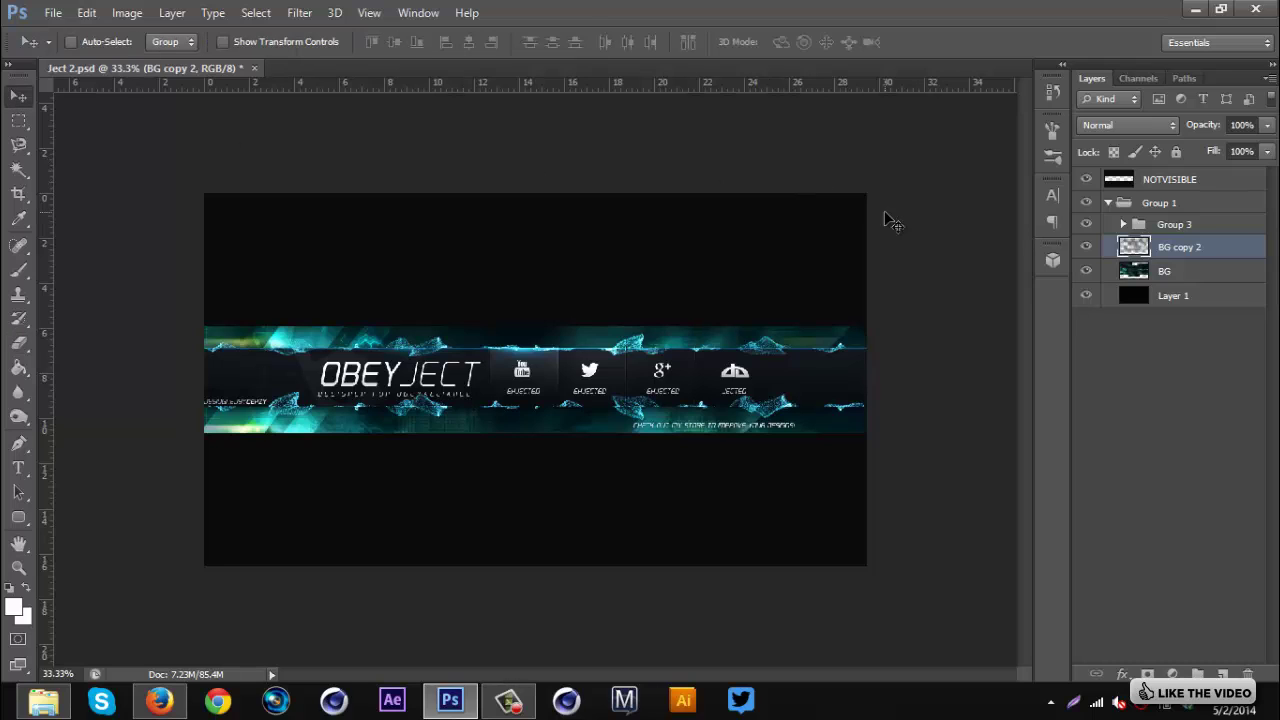
# Zoom to 50% and hide BG copy 2 so only the BG background shows
pyautogui.hotkey('ctrl', '+')
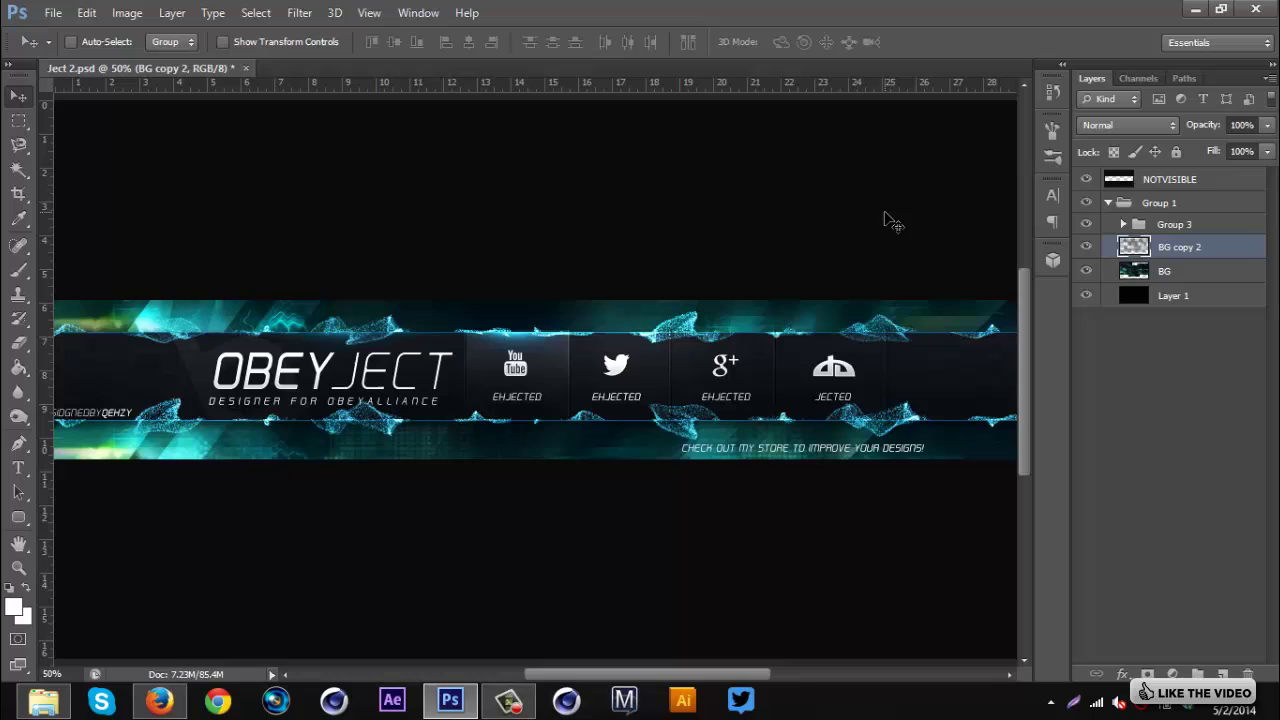
pyautogui.hscroll(-3, 700, 345)
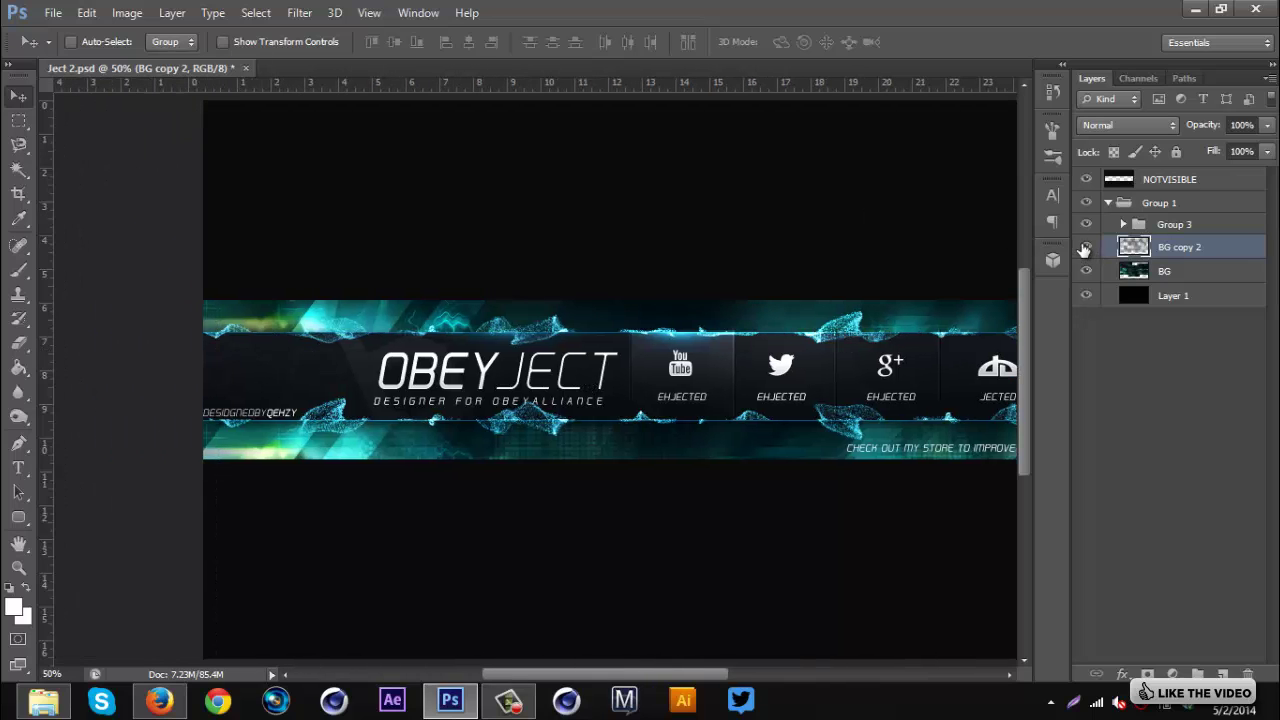
pyautogui.click(1086, 247)
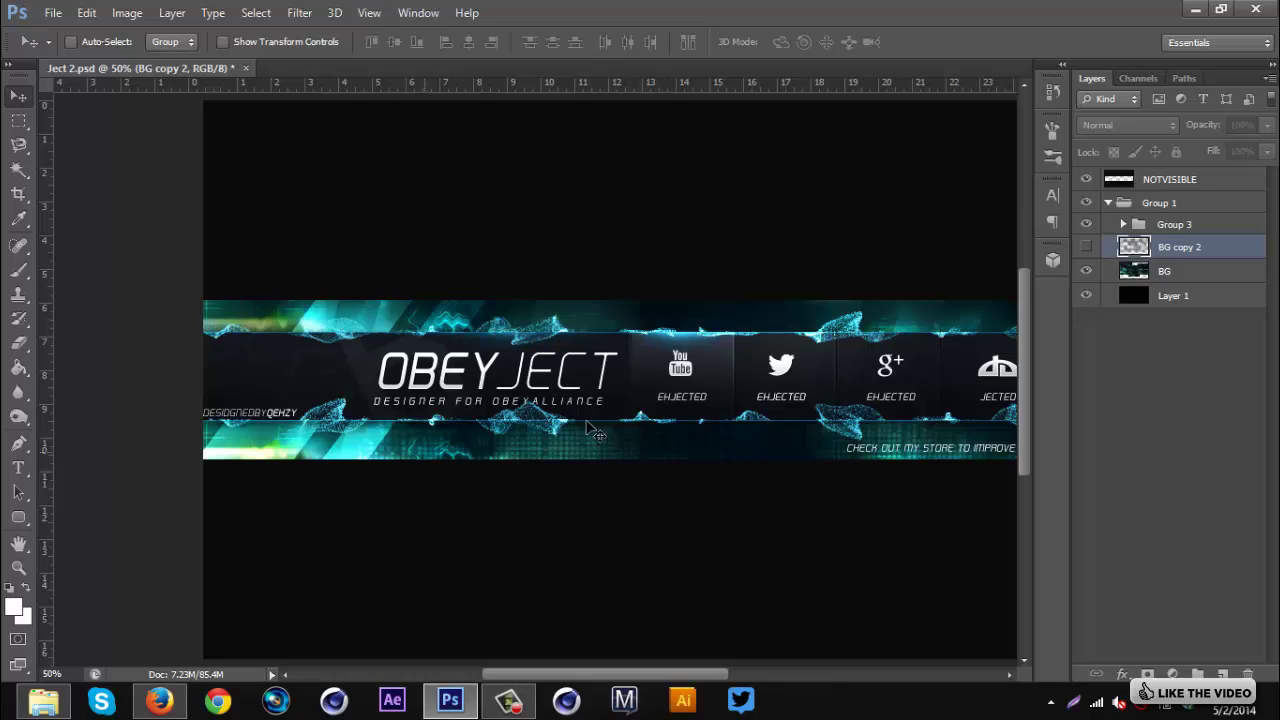
pyautogui.hscroll(5, 594, 418)
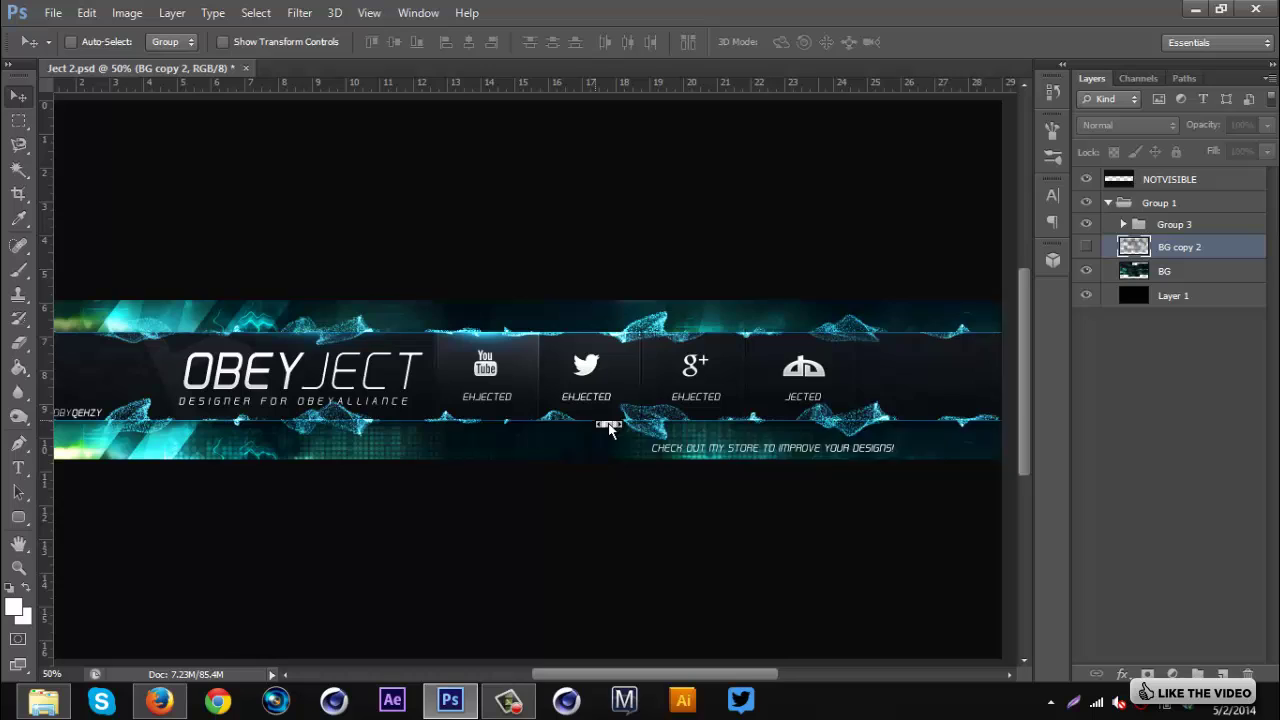
pyautogui.hscroll(-4, 595, 420)
pyautogui.hscroll(4, 595, 420)
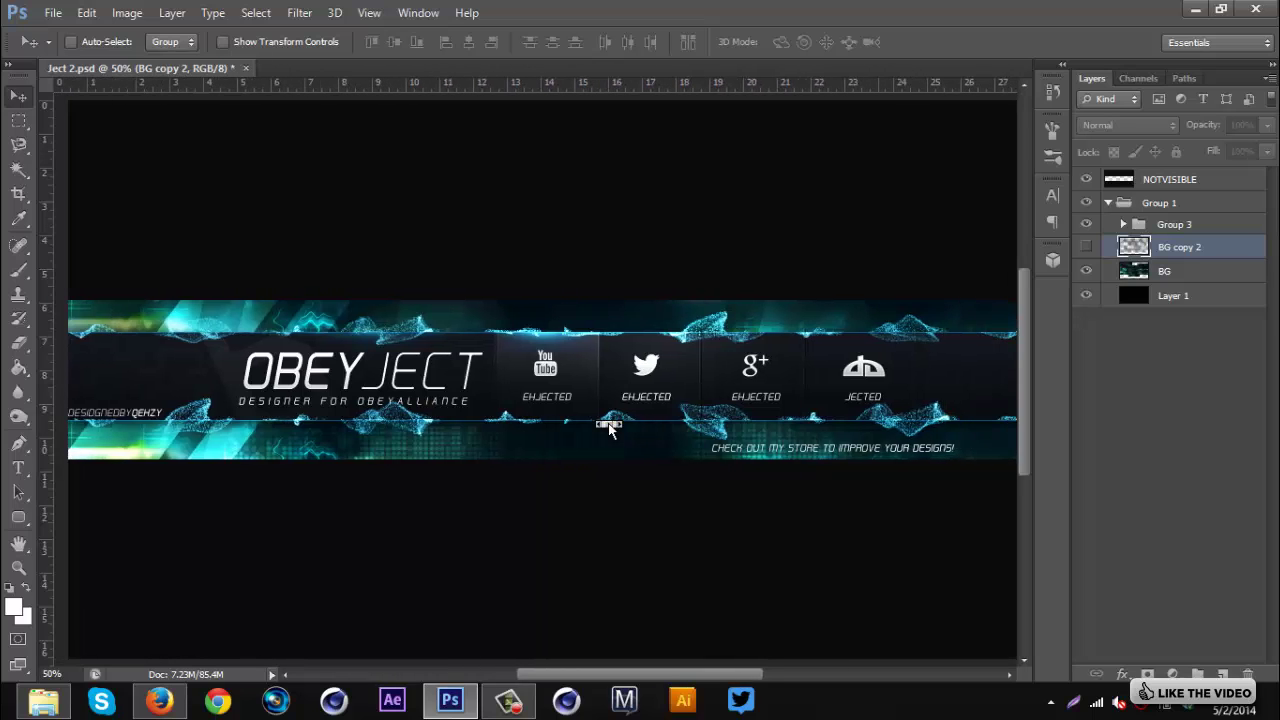
pyautogui.hscroll(1, 609, 428)
pyautogui.hscroll(-2, 609, 428)
pyautogui.hscroll(1, 522, 420)
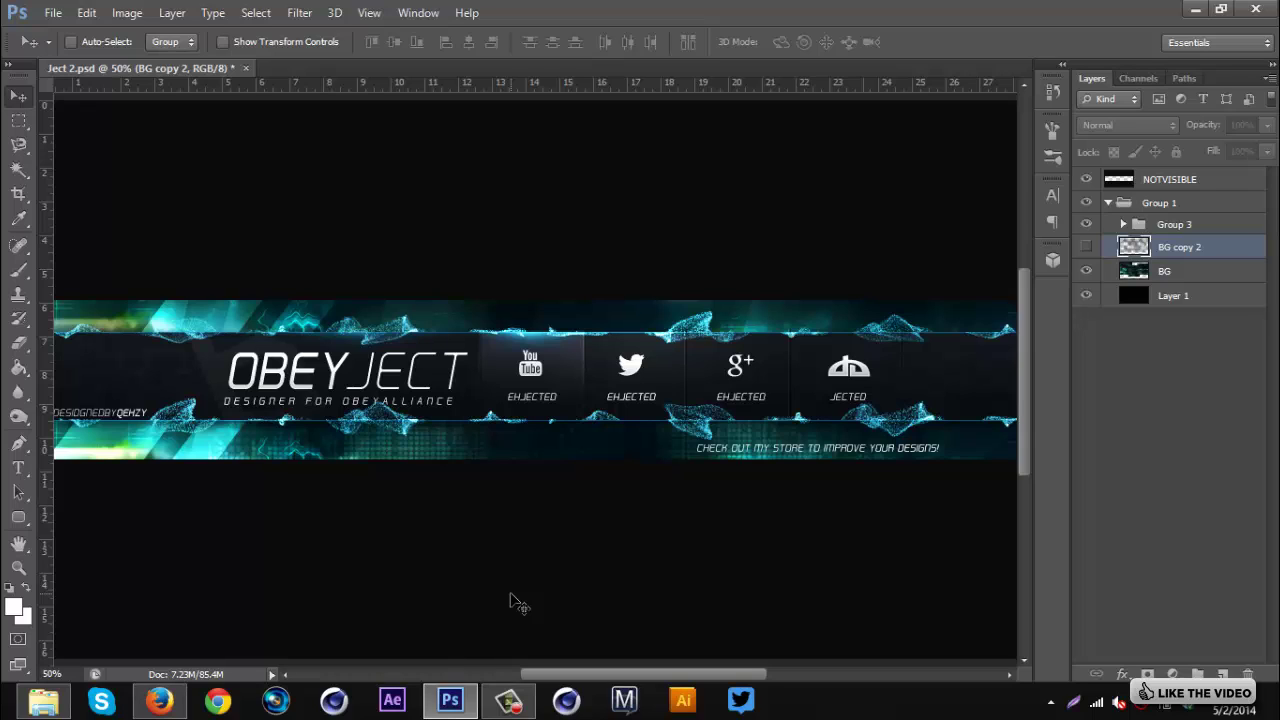
pyautogui.click(508, 700)
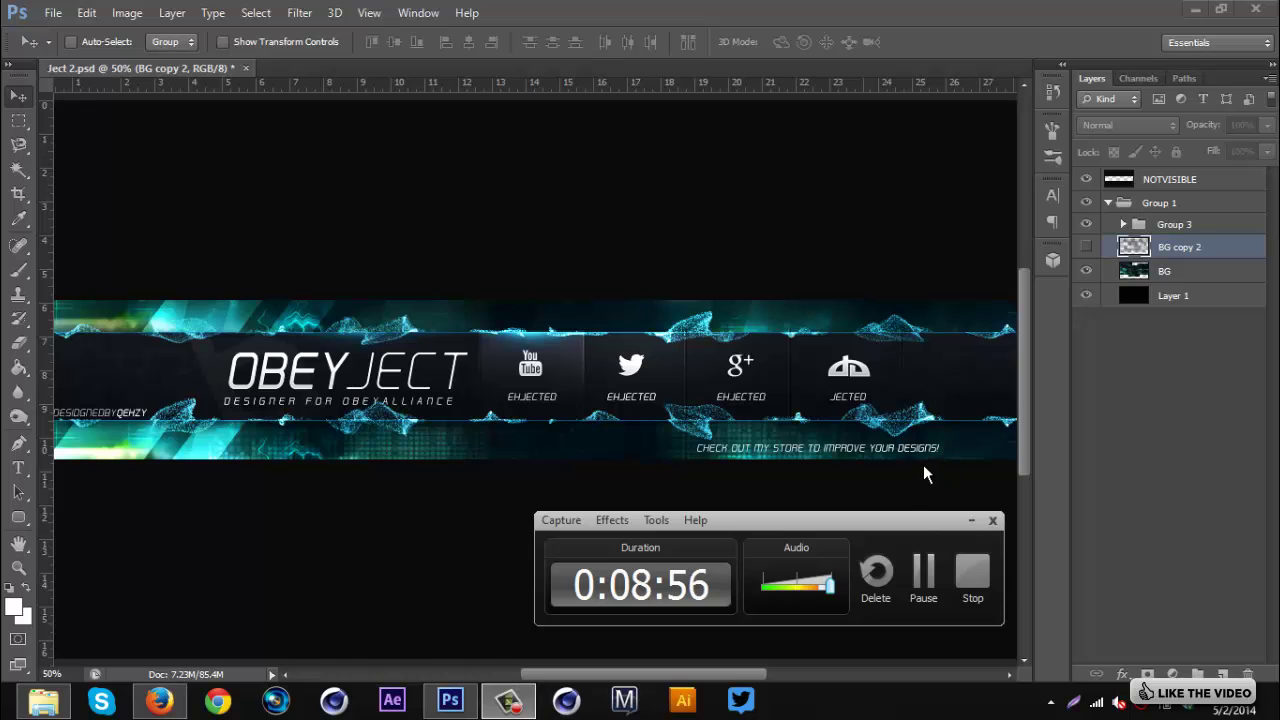